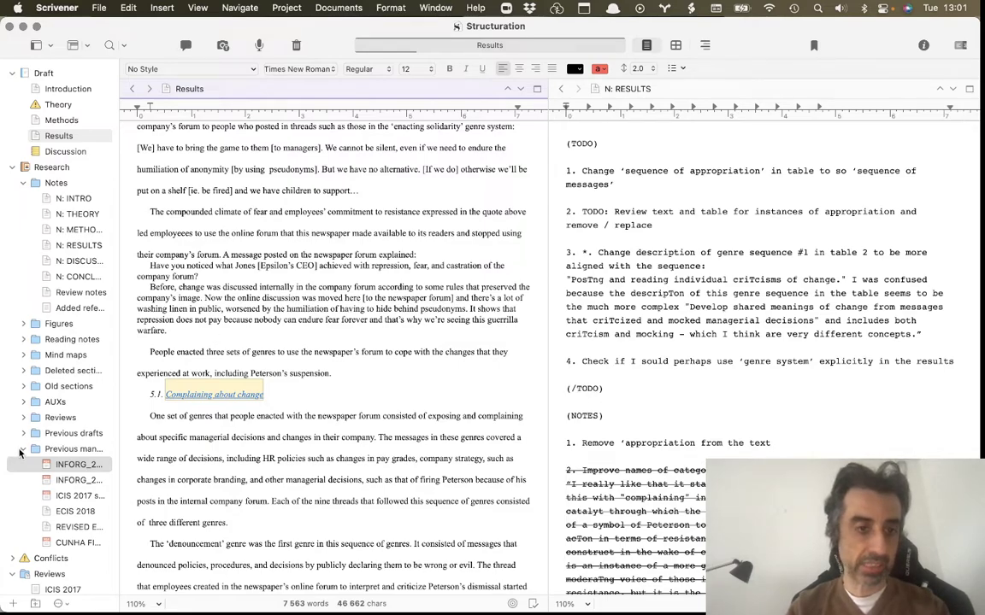
Collapse the previous manuscripts, Notes and Research folders in the binder, keeping the Draft folder expanded
click(22, 449)
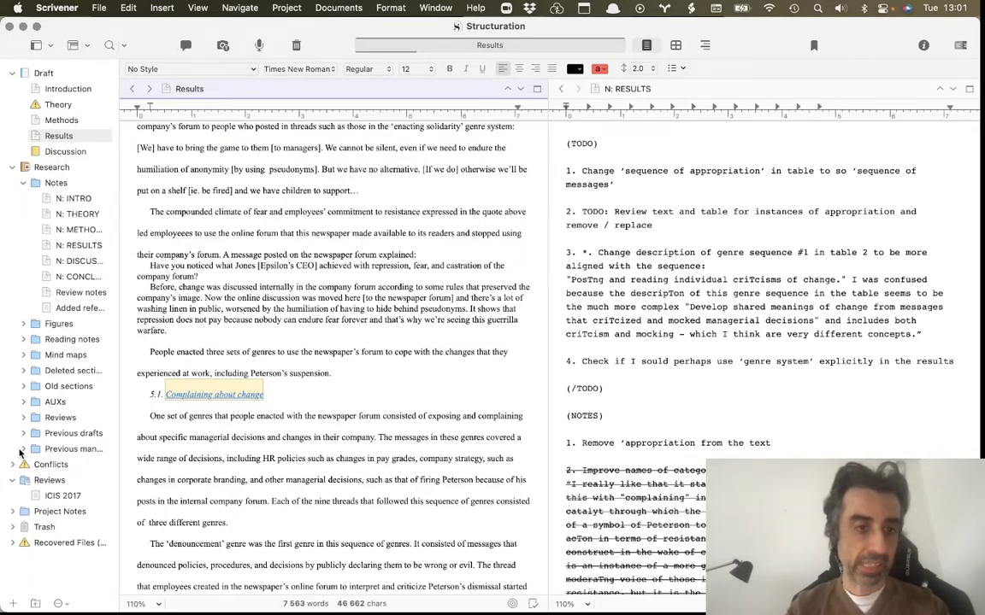
click(23, 182)
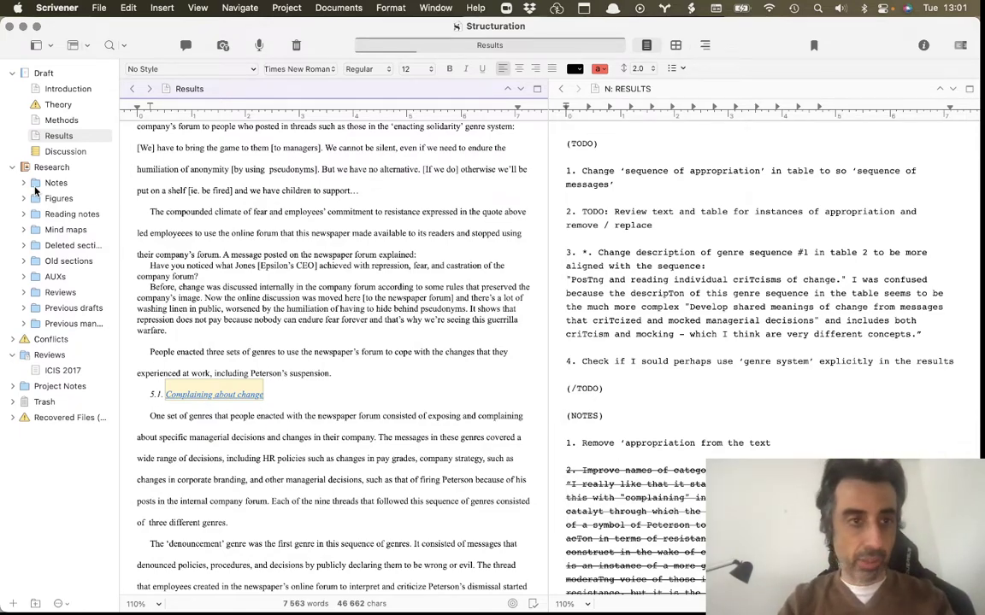
click(12, 167)
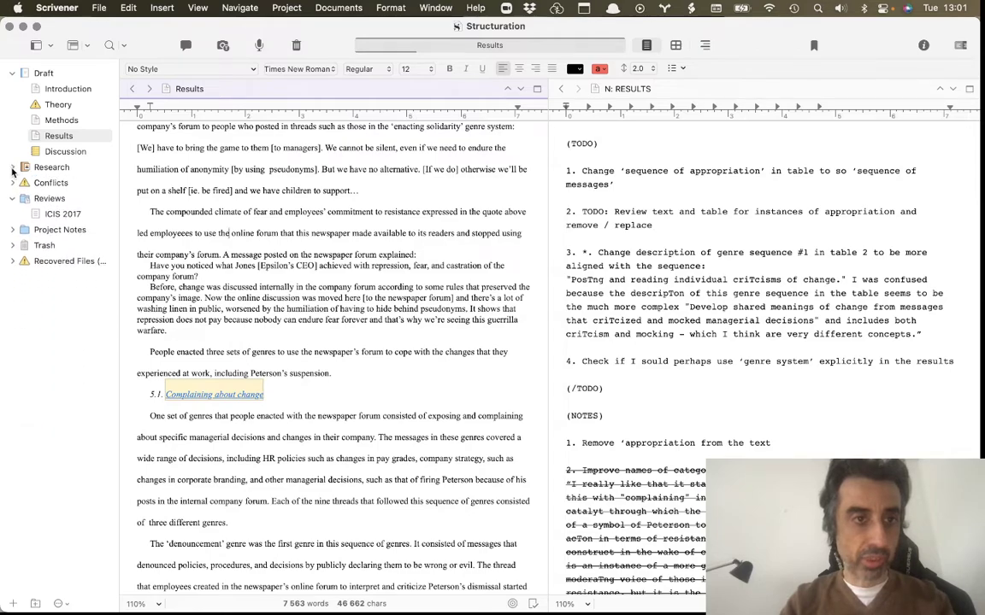
click(13, 74)
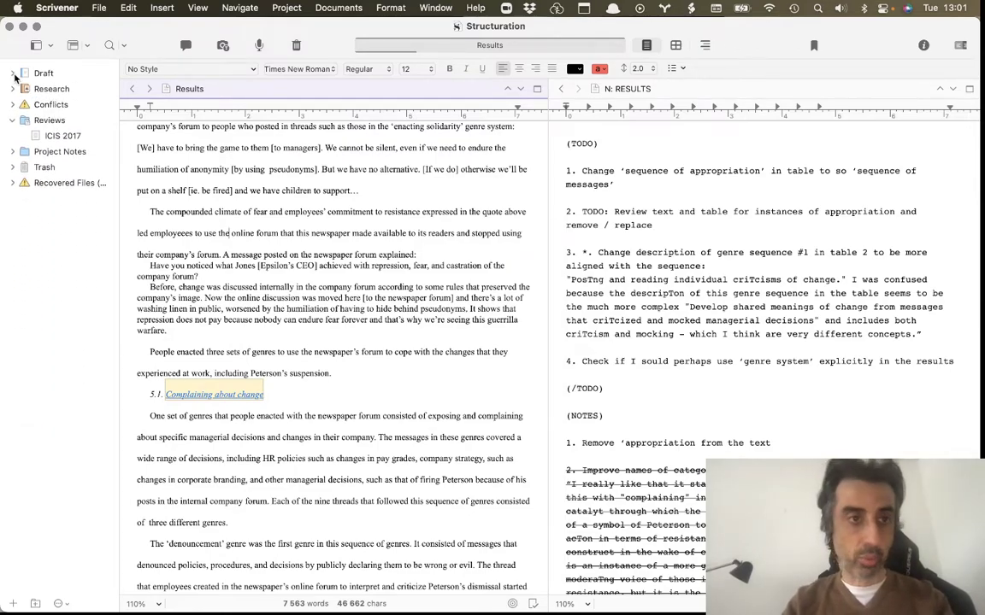
click(13, 75)
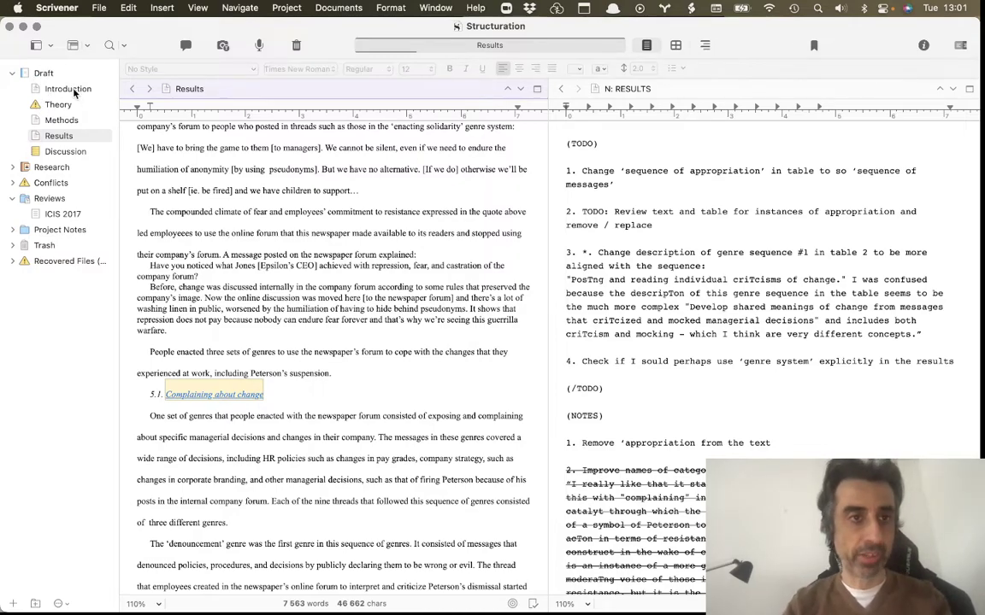
View the Draft sections one after another, from Introduction through Theory, Methods and Results to Discussion
click(74, 91)
key(Down)
key(Down)
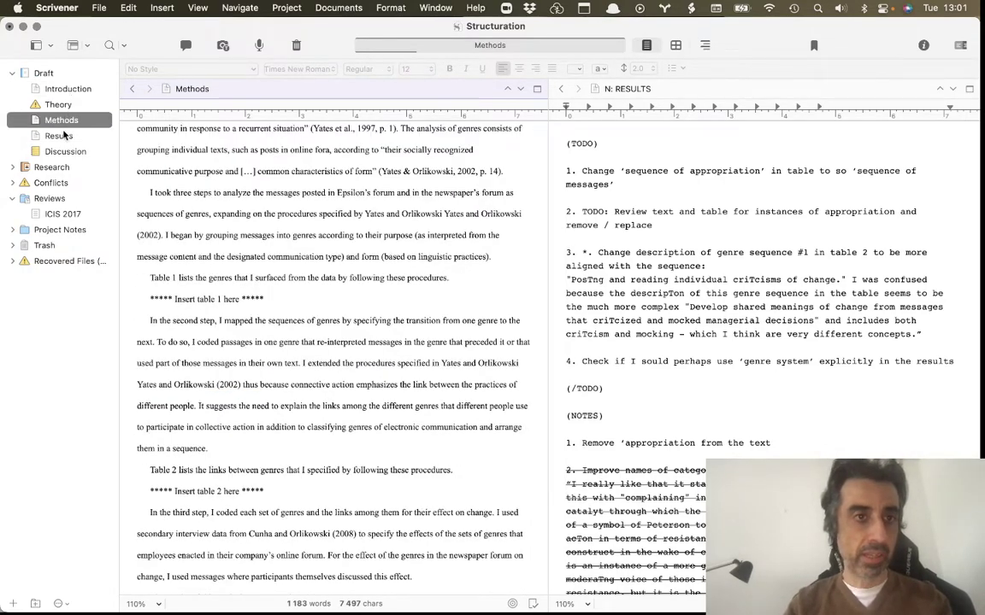
key(Down)
click(67, 154)
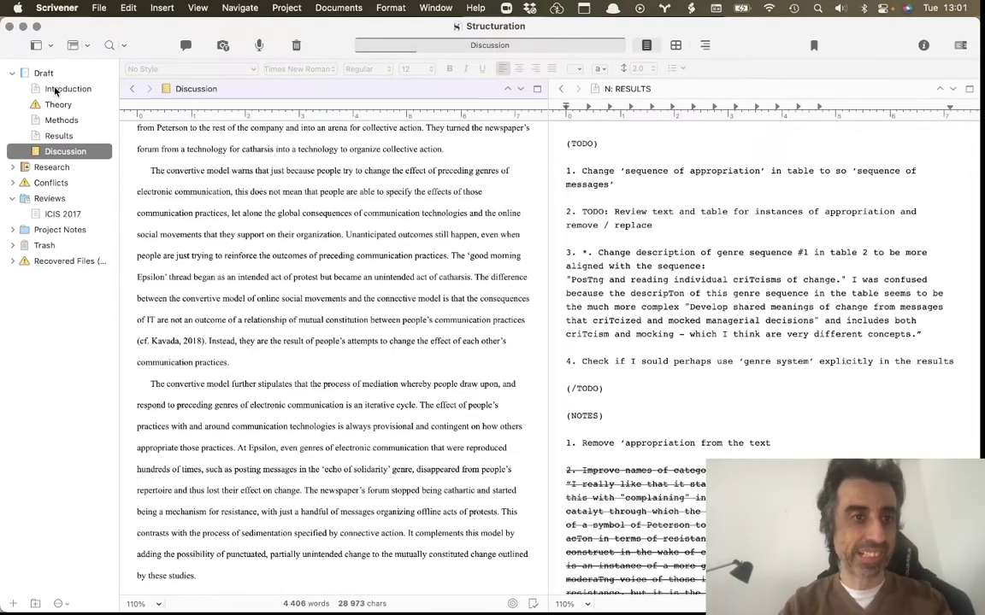
Open the I&O RR2 decision letter from the Reviews folder inside Research and skim its reviewer comments
click(13, 167)
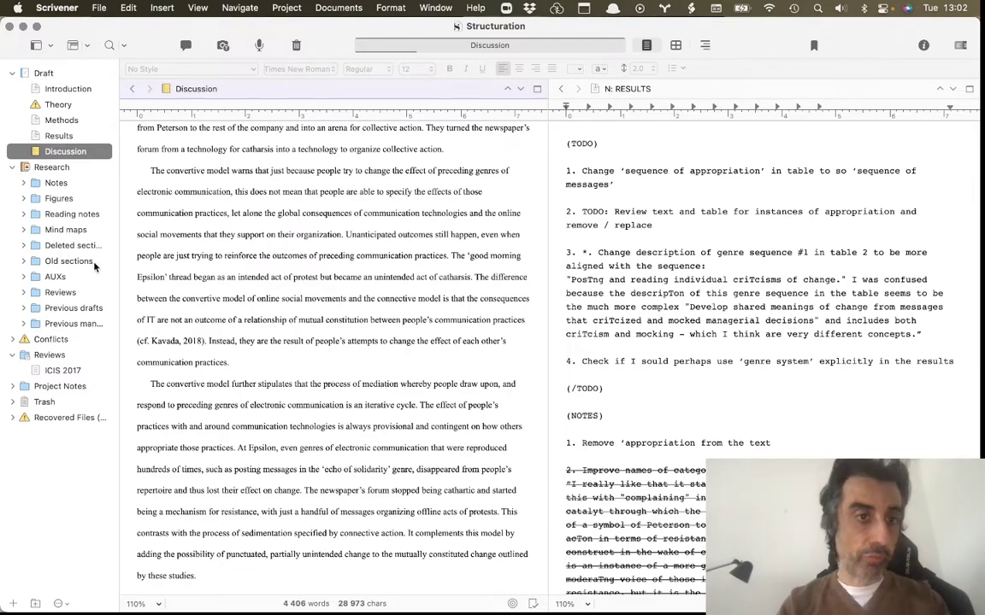
click(38, 292)
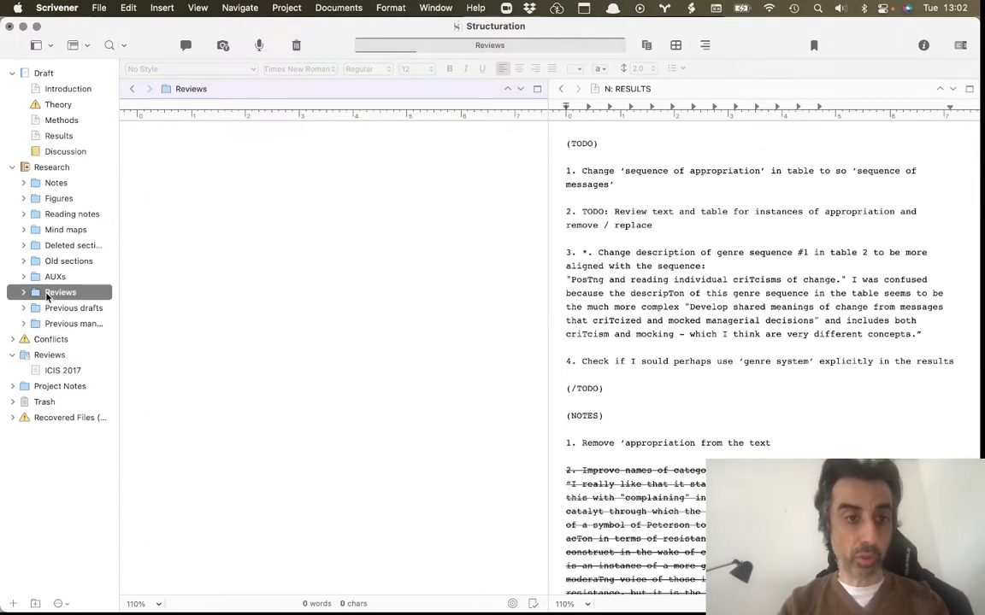
click(24, 292)
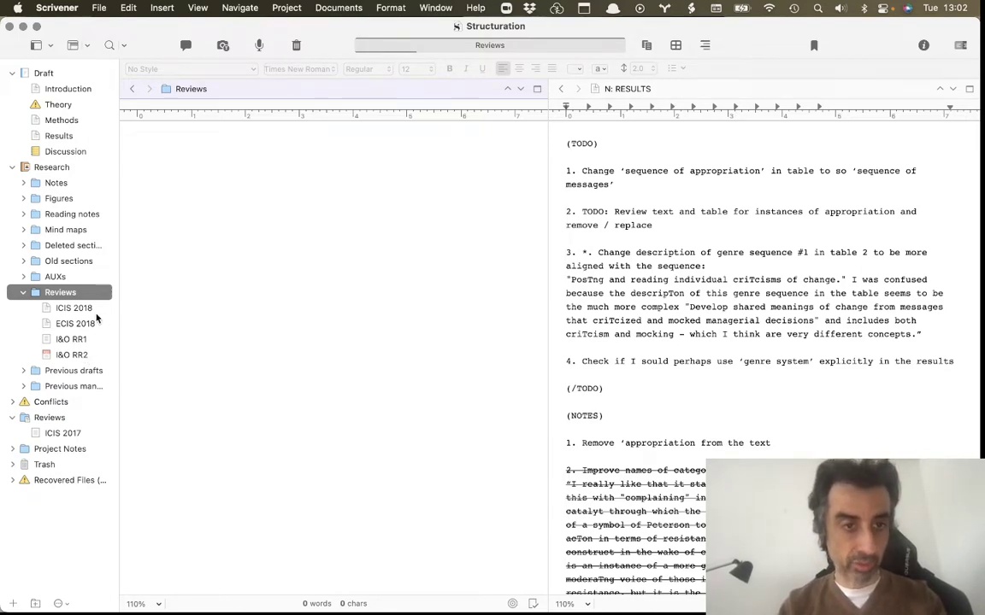
click(72, 354)
scroll(307, 290, down, 2)
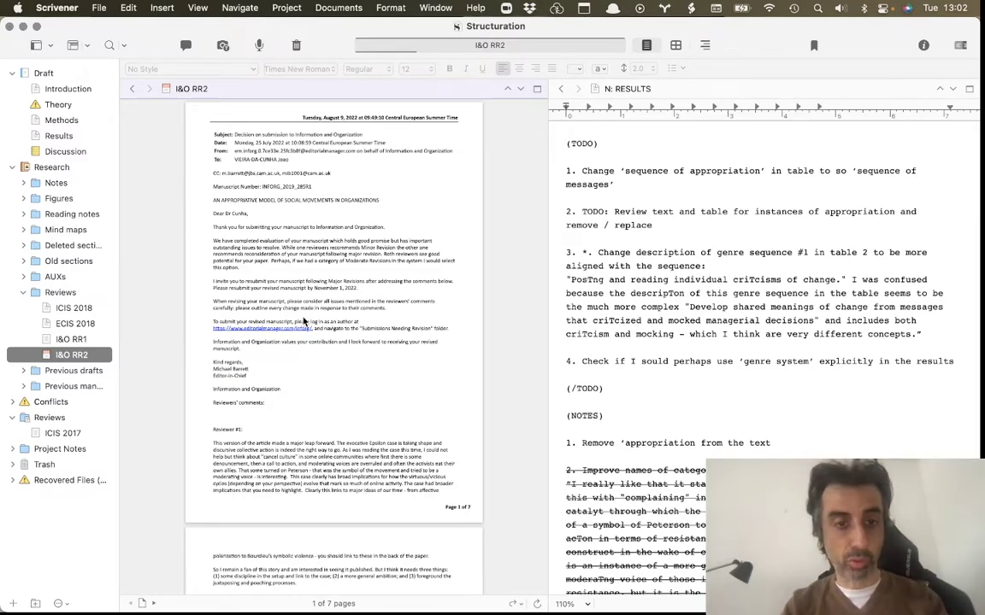
scroll(303, 322, down, 20)
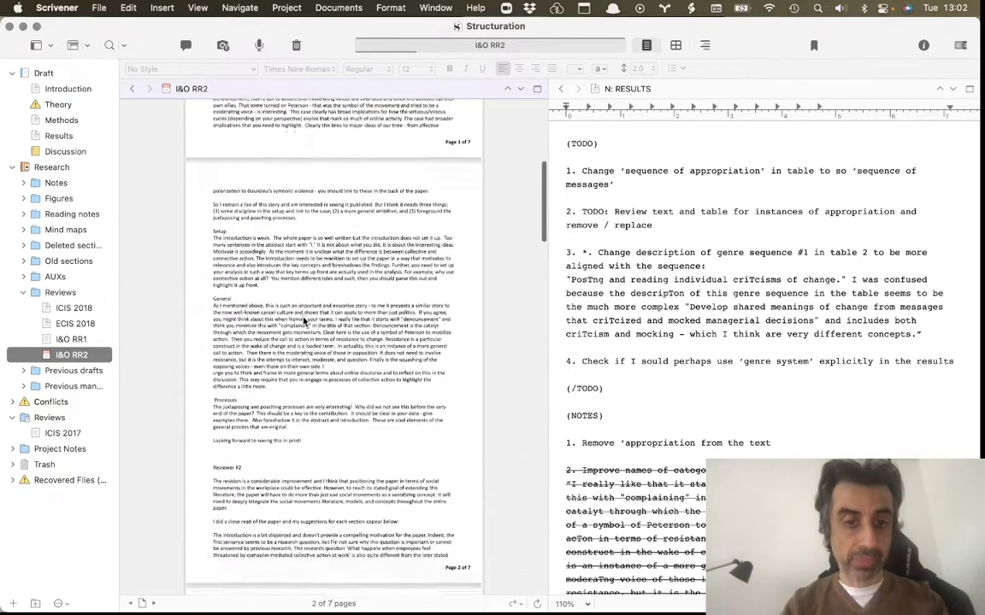
scroll(299, 353, down, 20)
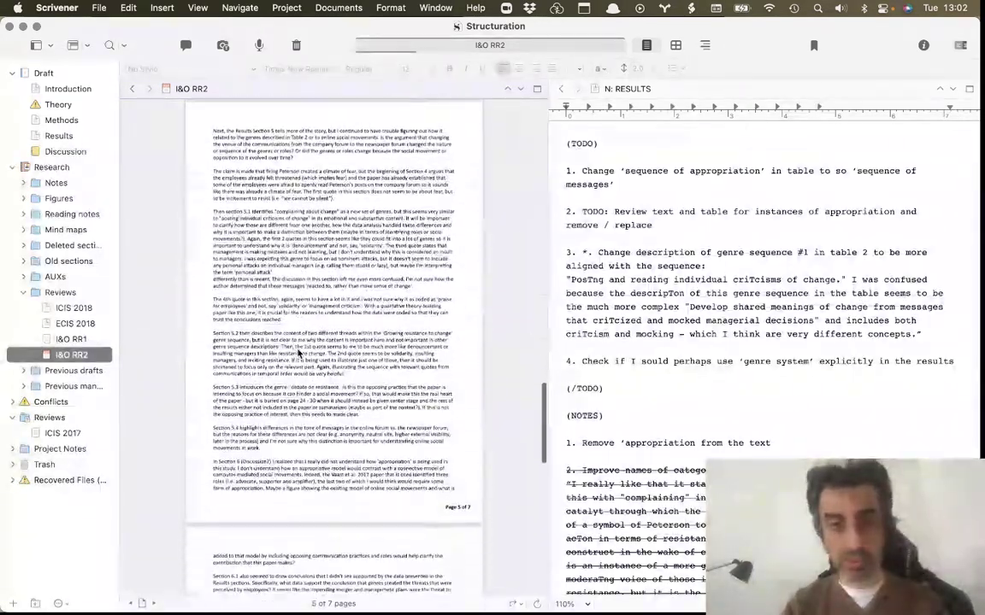
scroll(297, 353, up, 20)
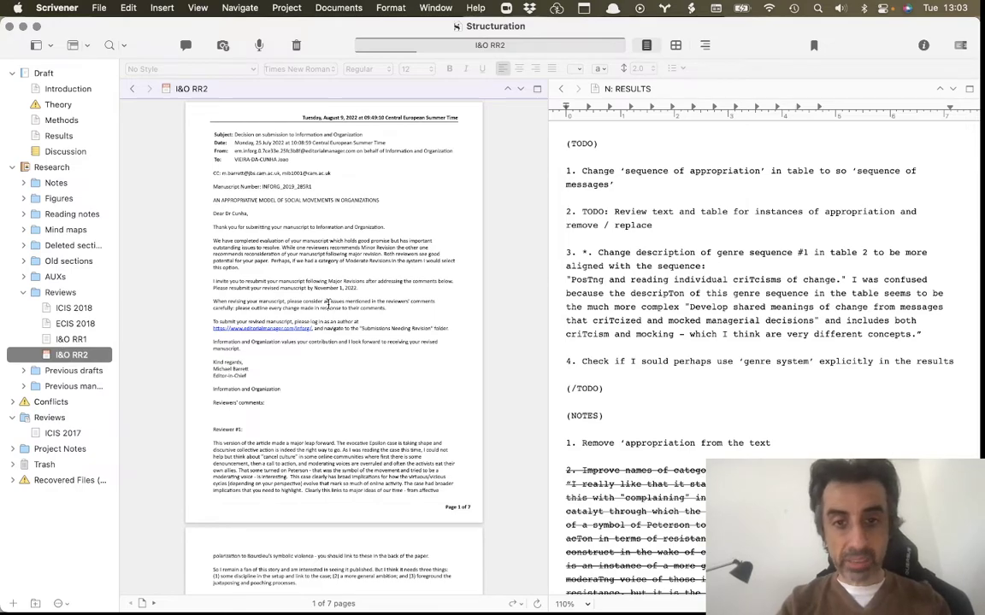
scroll(718, 289, down, 1)
scroll(718, 288, up, 2)
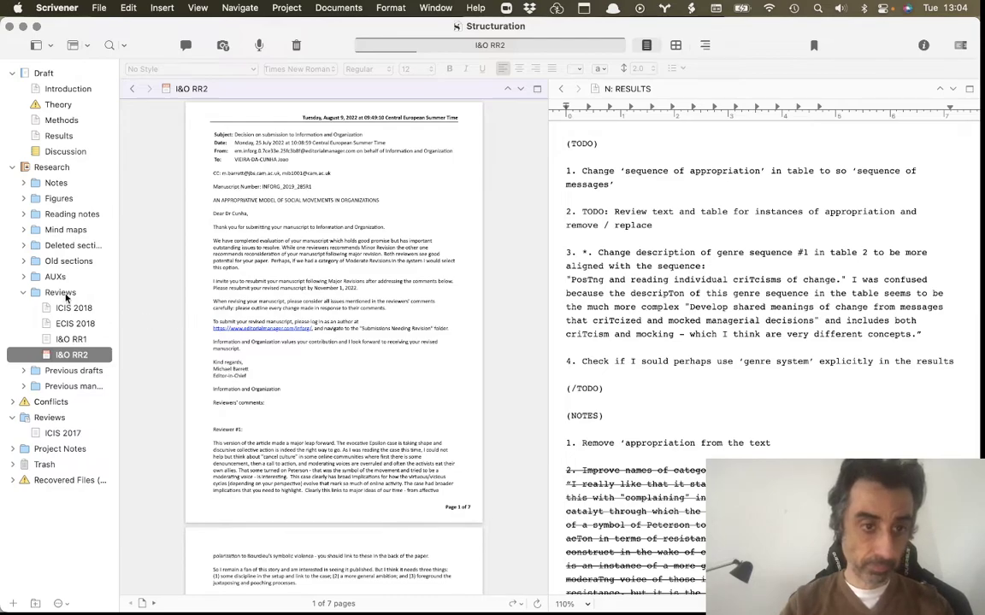
Collapse the Reviews folder and open the Review notes document from the Notes folder at its Introduction section
click(23, 182)
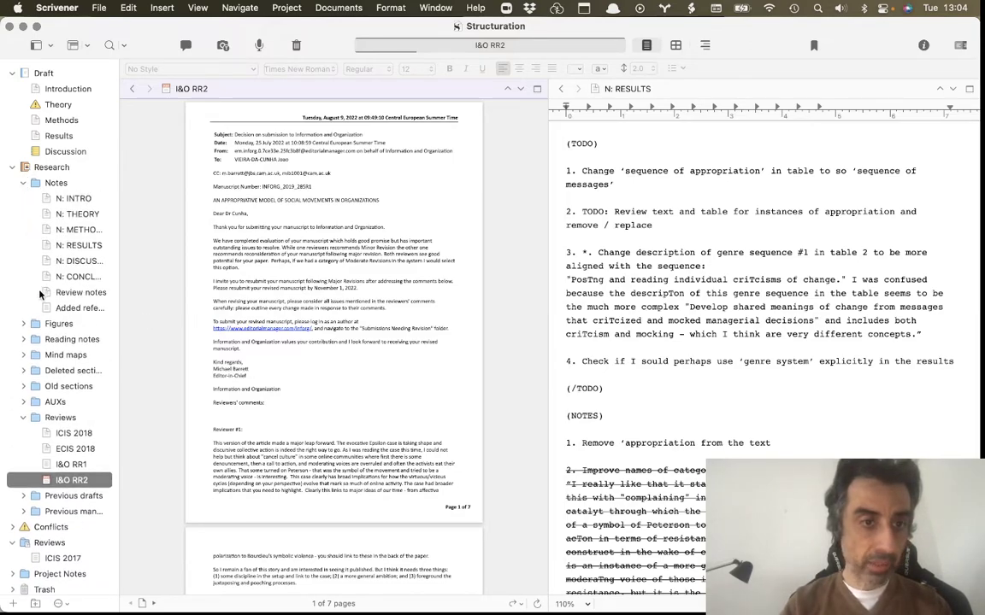
click(23, 418)
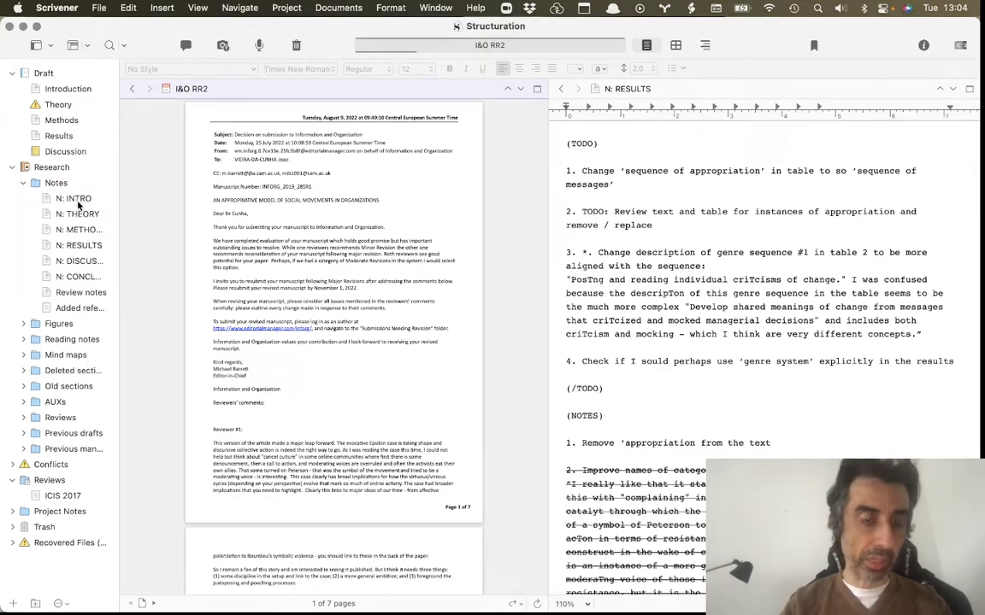
click(95, 293)
scroll(283, 280, up, 15)
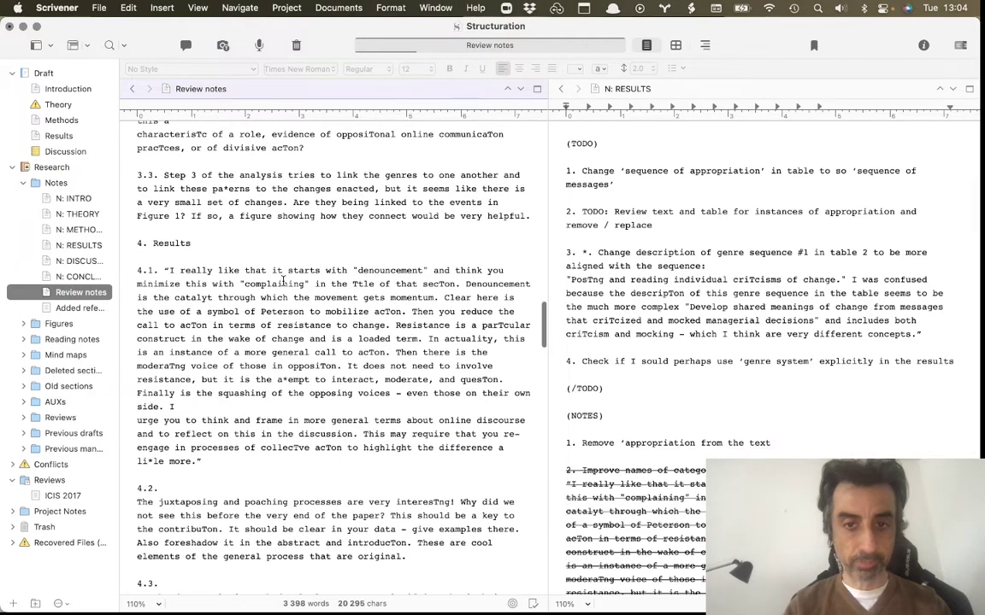
scroll(283, 280, up, 3)
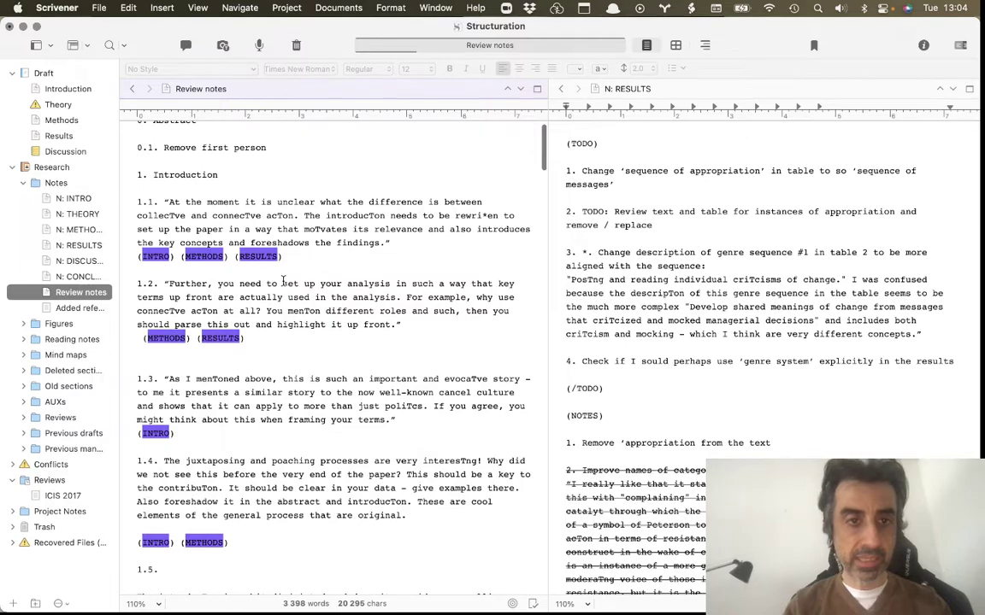
Open the I&O RR2 decision letter in the second editor beside Review notes and go to Reviewer #1's comments
click(669, 293)
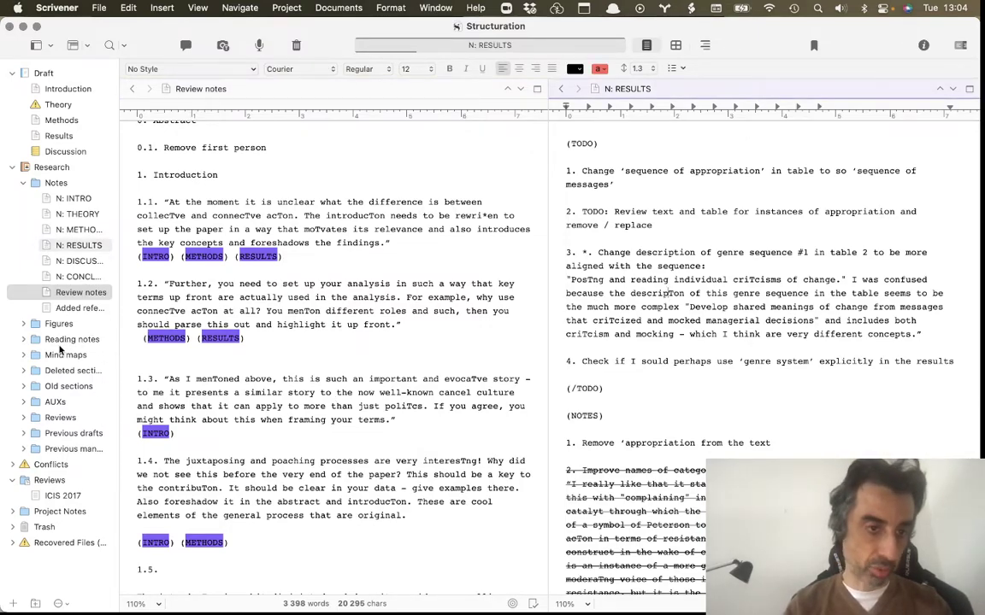
click(24, 417)
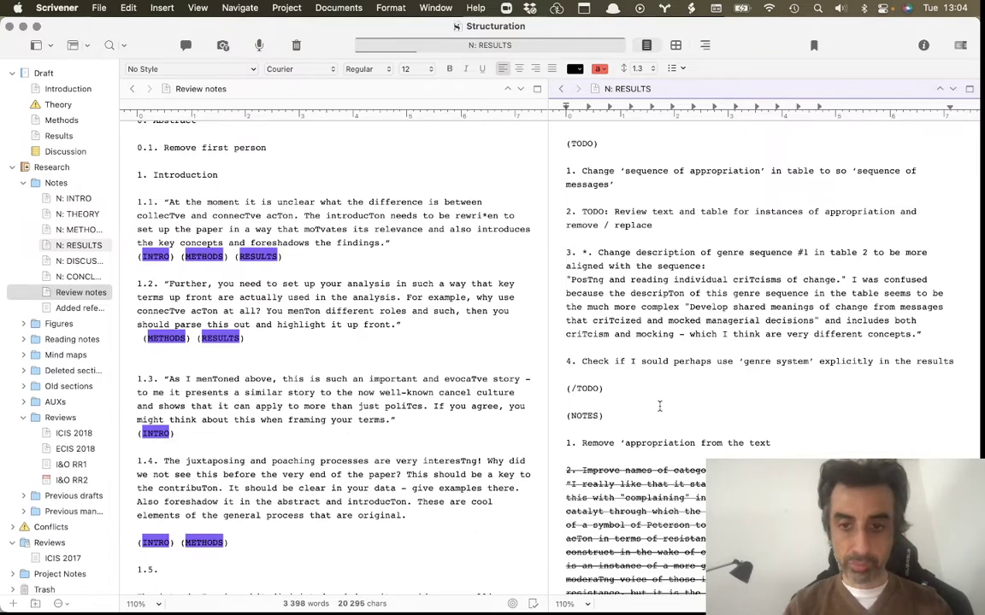
click(92, 481)
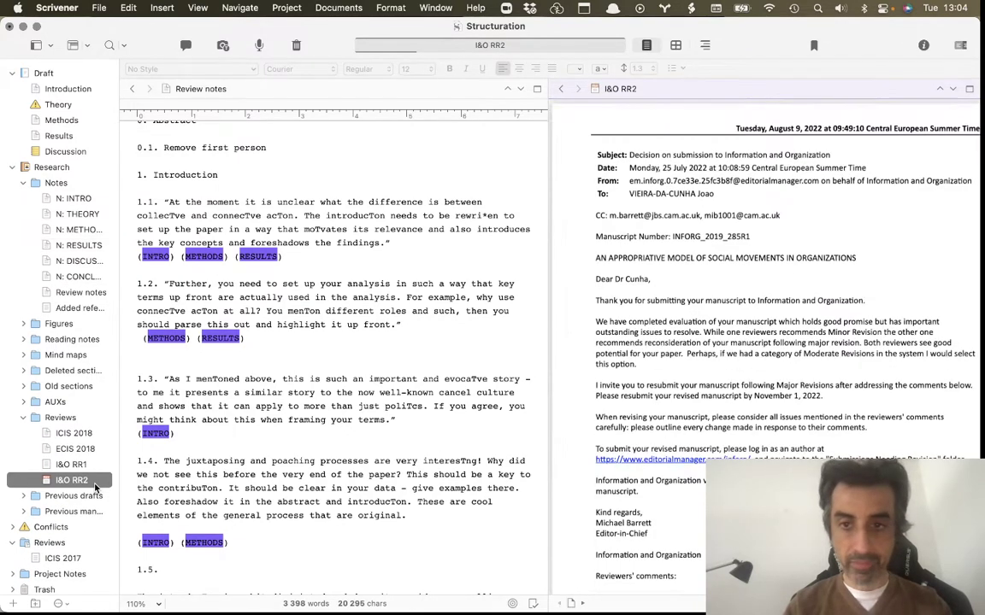
scroll(683, 506, down, 5)
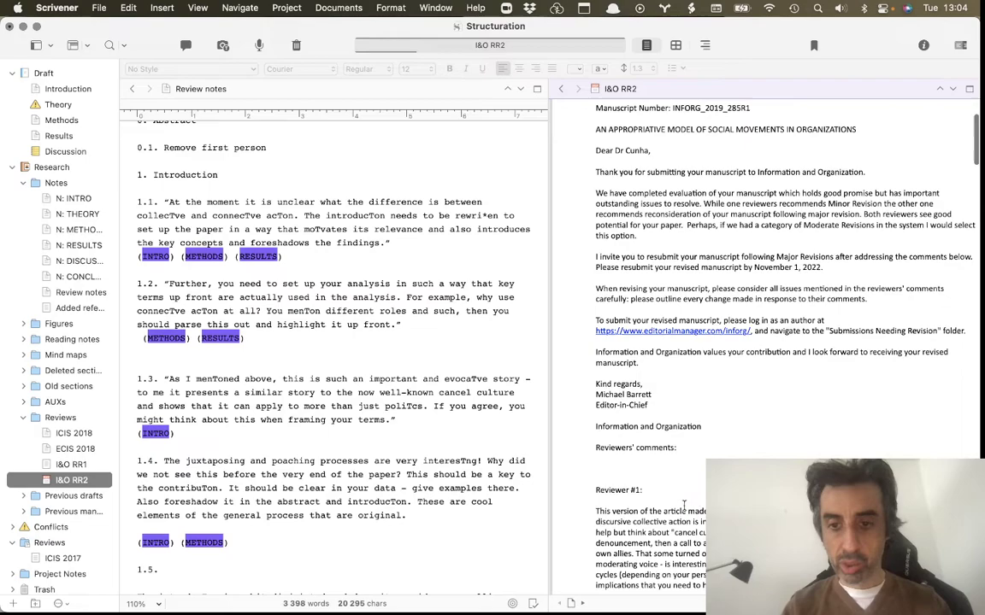
Select the opening sentences of Reviewer #1's comments and add two blank lines before item 1.5 in Review notes
drag(682, 510, 795, 534)
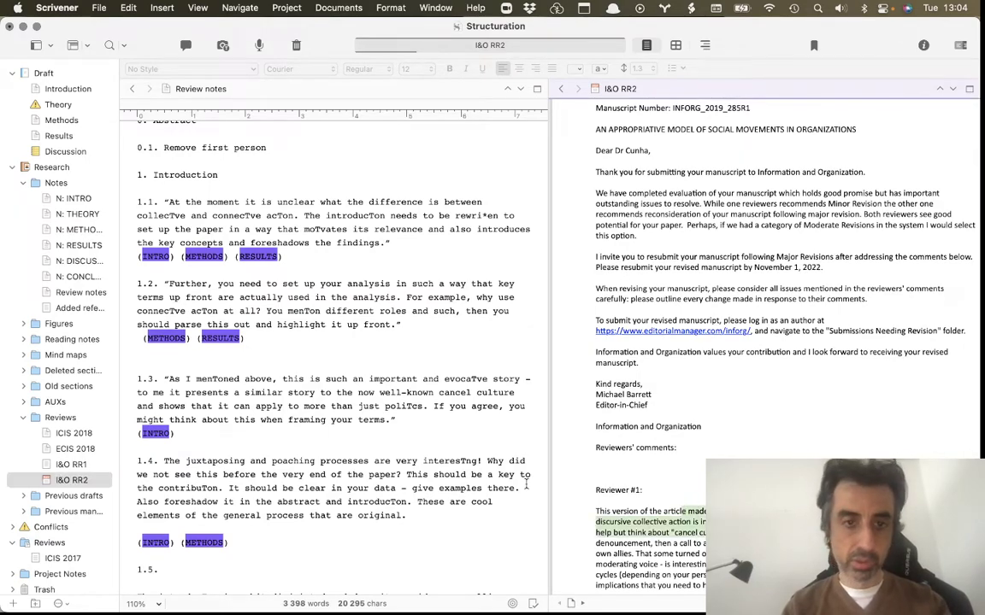
click(366, 555)
key(Return)
key(Return)
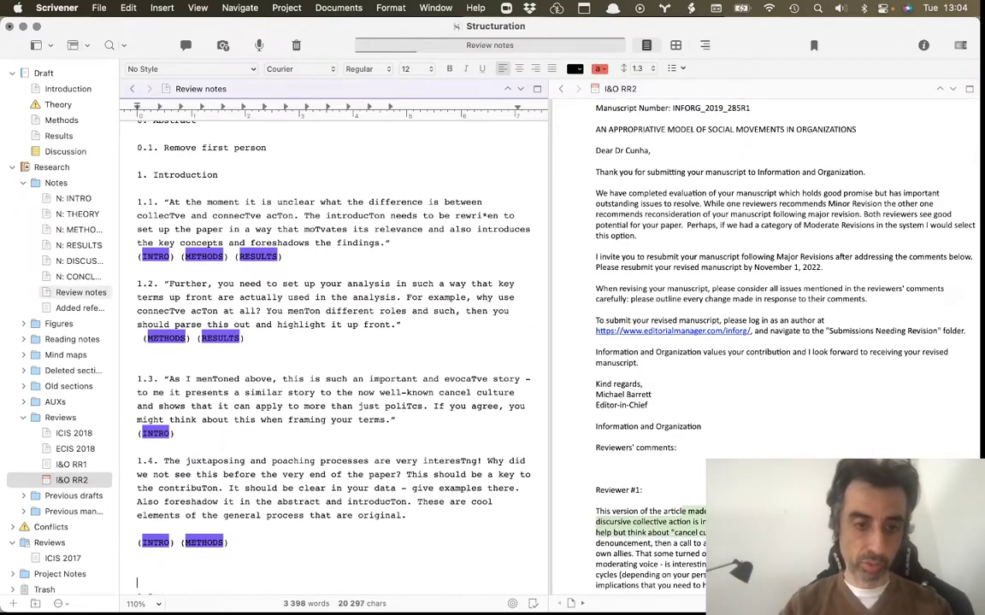
Compare the Introduction items in Review notes with Reviewer #1's comments in the I&O RR2 letter
scroll(366, 555, down, 5)
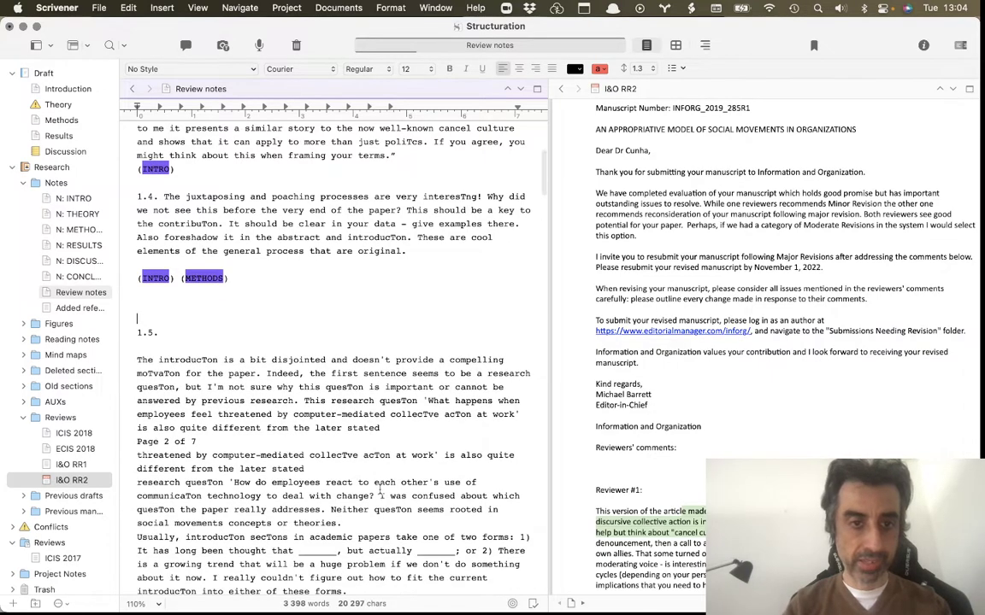
scroll(382, 489, up, 6)
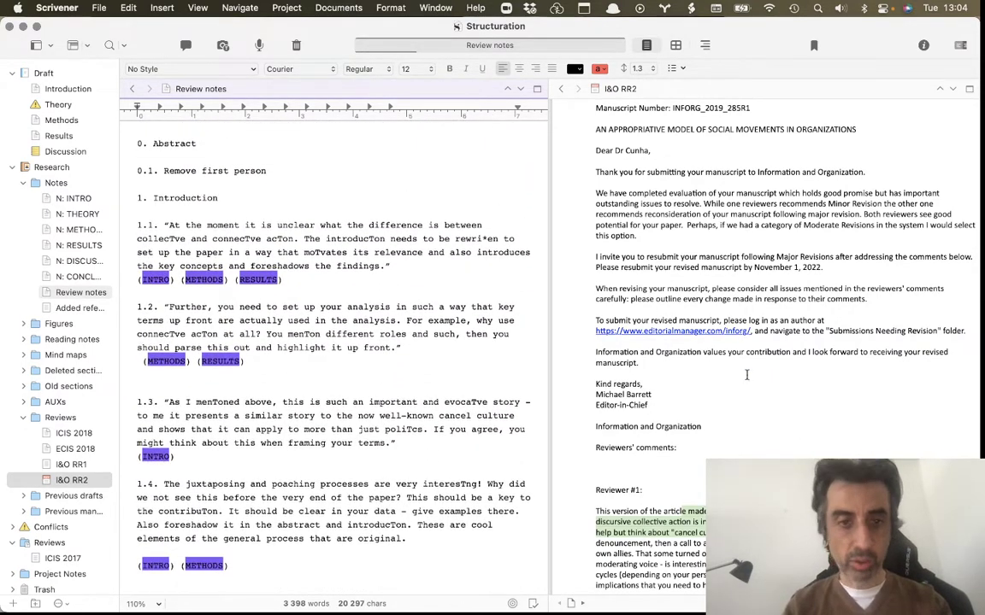
scroll(741, 434, down, 8)
scroll(341, 442, down, 1)
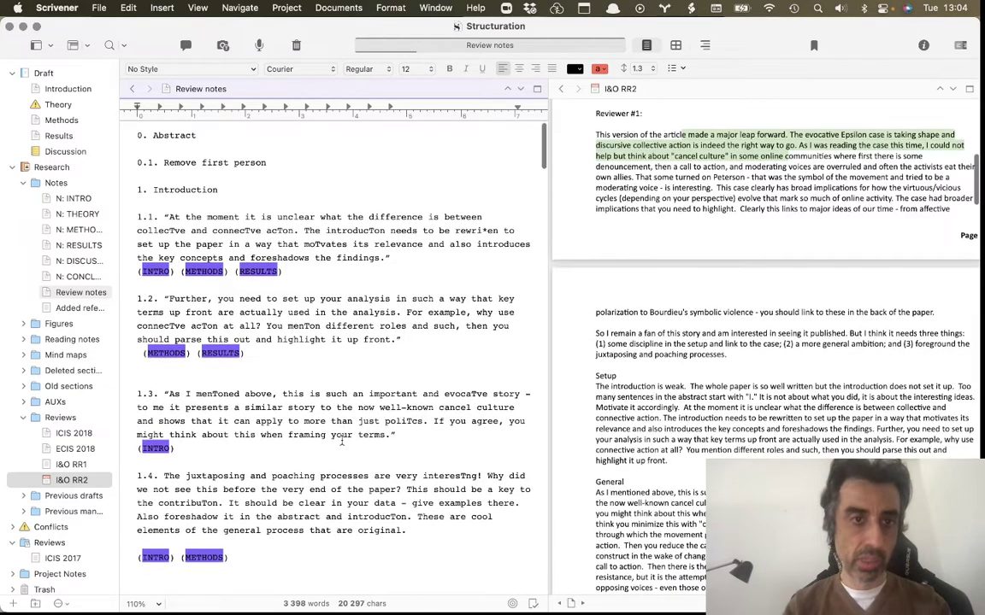
scroll(341, 441, up, 3)
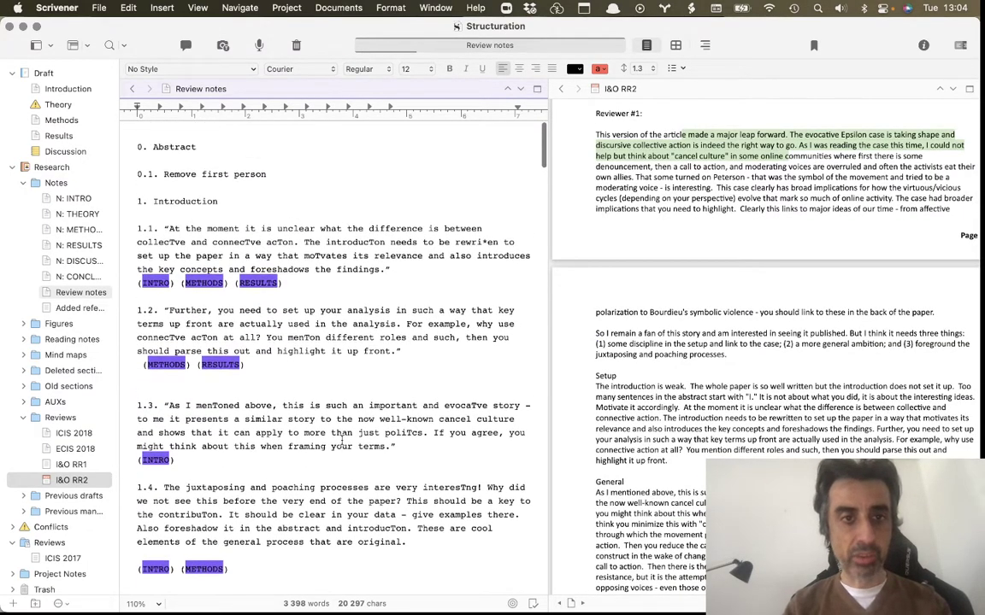
Examine how Review notes groups the reviewer comments by paper section, highlighting the Introduction heading and continuing to Methods
drag(227, 196, 216, 198)
triple_click(216, 197)
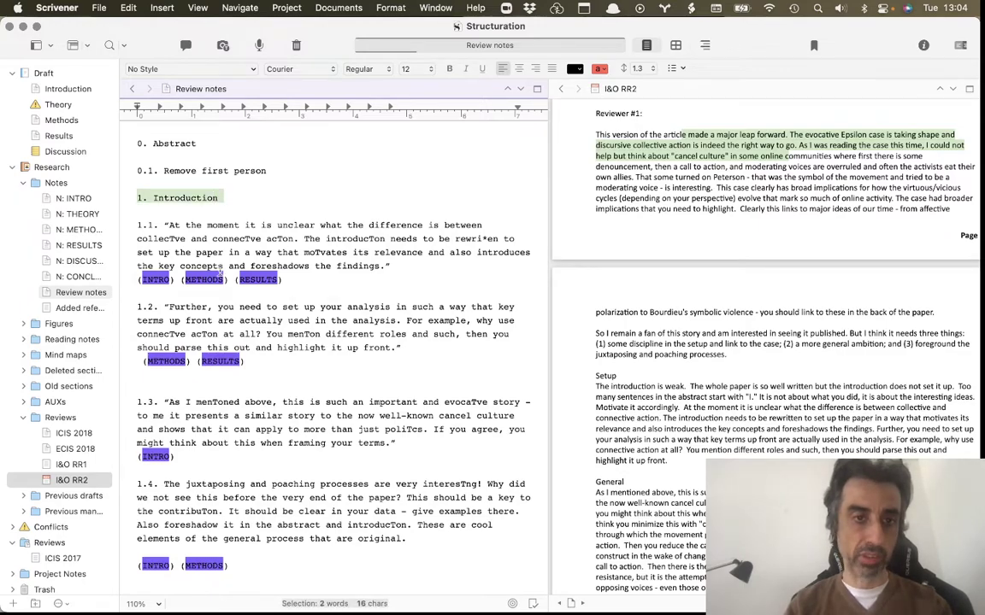
scroll(235, 289, down, 10)
drag(189, 387, 124, 381)
scroll(218, 419, down, 6)
scroll(222, 422, down, 5)
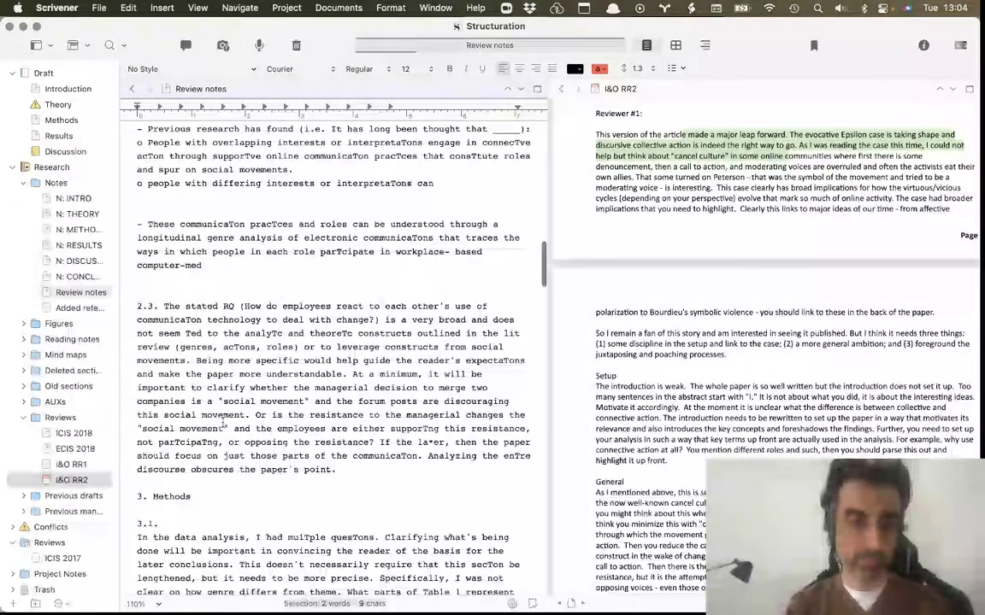
scroll(223, 425, up, 5)
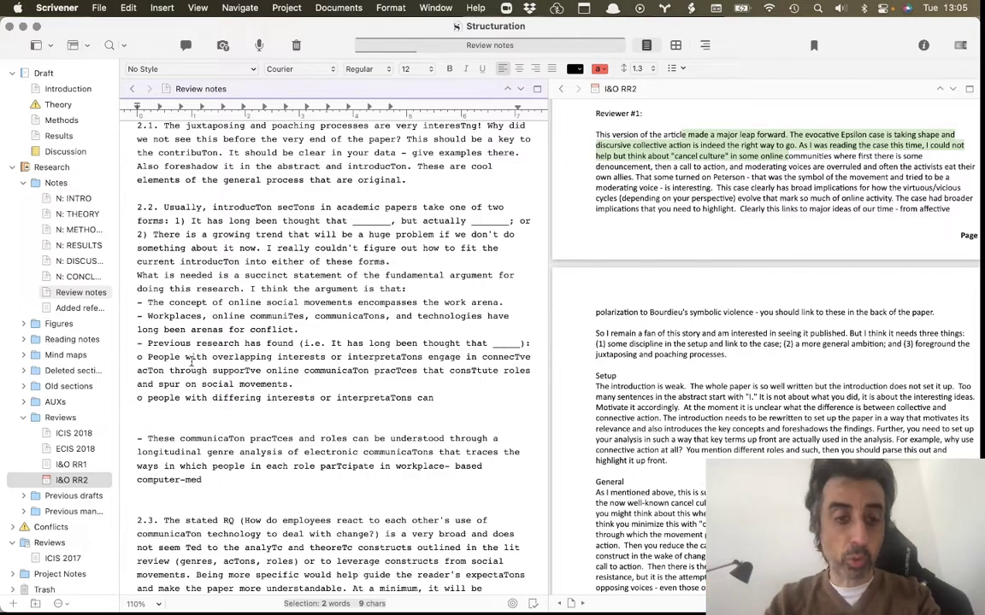
scroll(191, 362, up, 15)
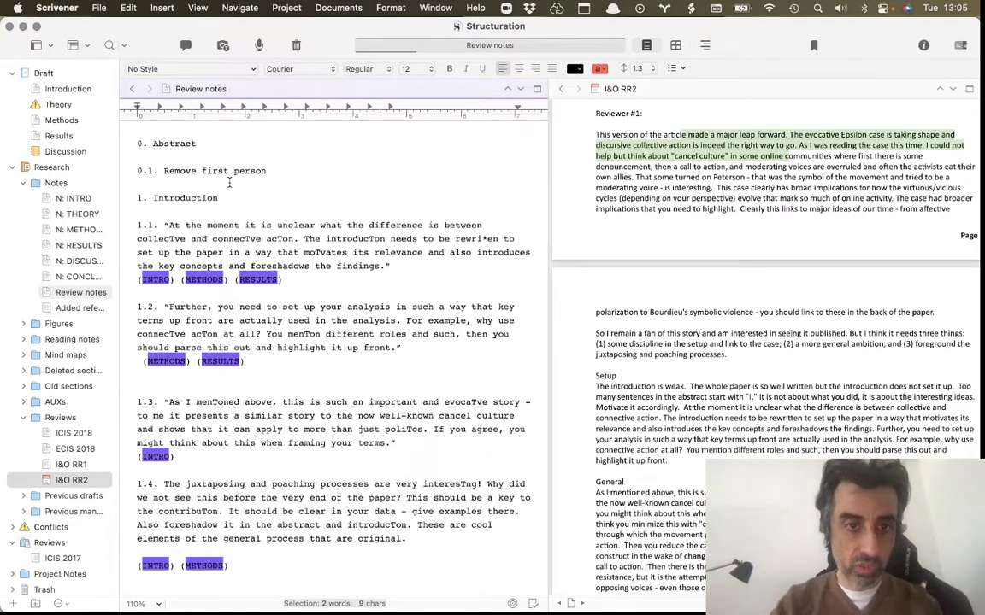
Highlight the end of item 1.1 with its INTRO, METHODS and RESULTS tags, and review the items down to 1.5
click(386, 277)
drag(387, 277, 340, 253)
scroll(248, 338, down, 5)
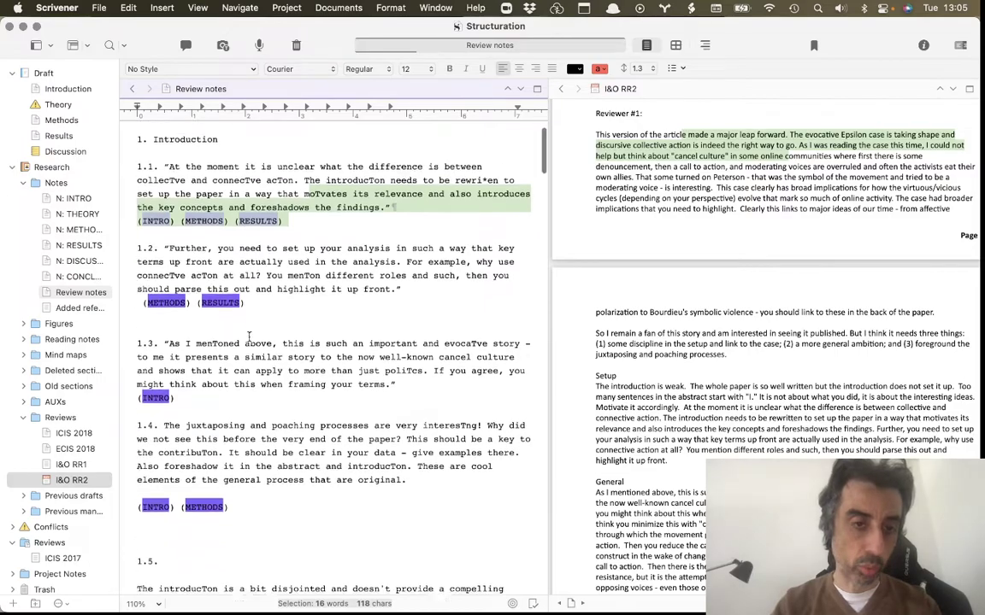
scroll(248, 338, down, 3)
scroll(248, 338, down, 2)
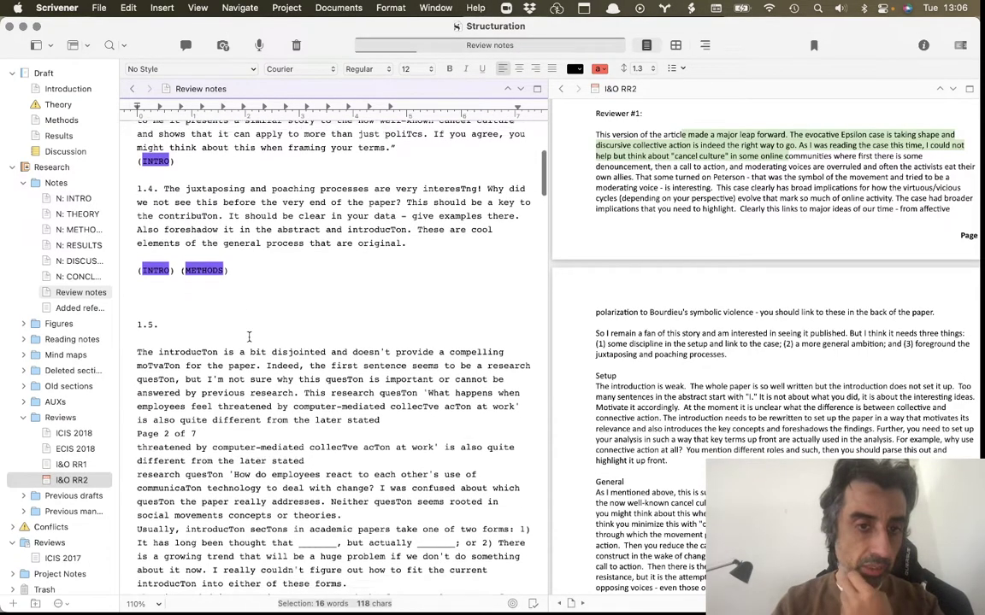
Highlight item 1.2's quoted comment in Review notes and compare it with the Setup and General comments in the I&O RR2 letter
scroll(248, 338, down, 3)
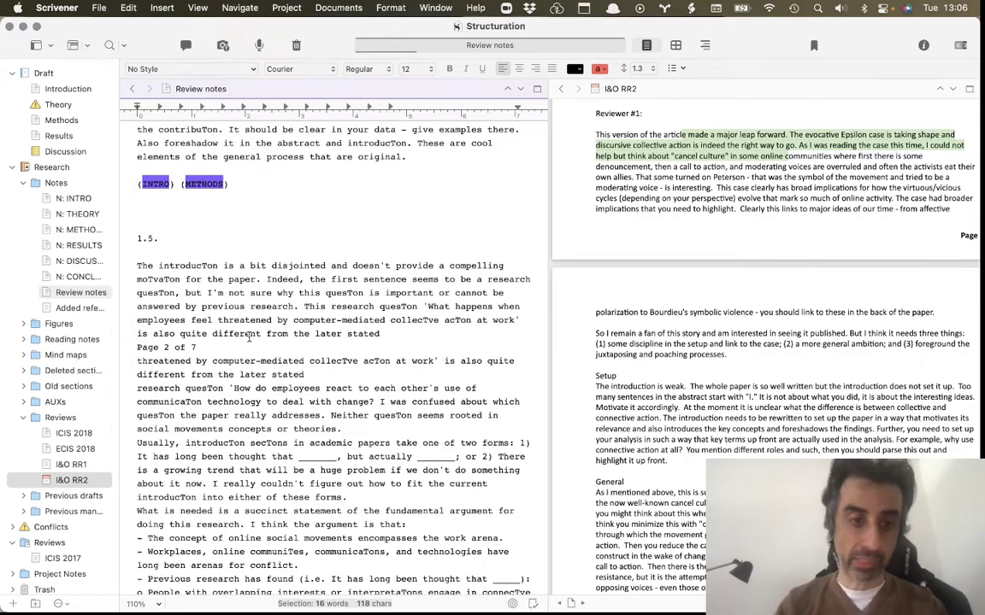
scroll(256, 342, up, 10)
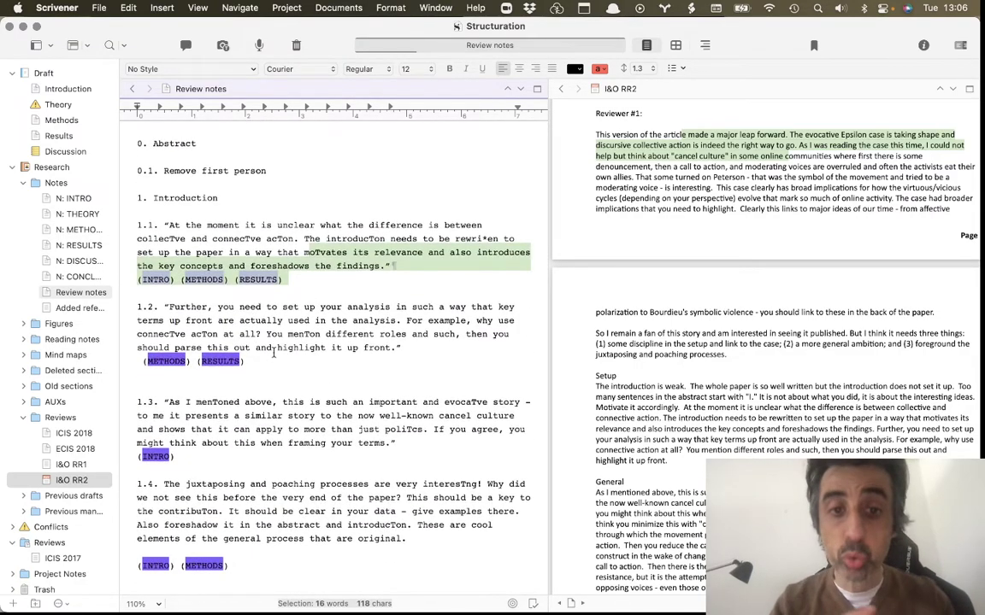
triple_click(367, 310)
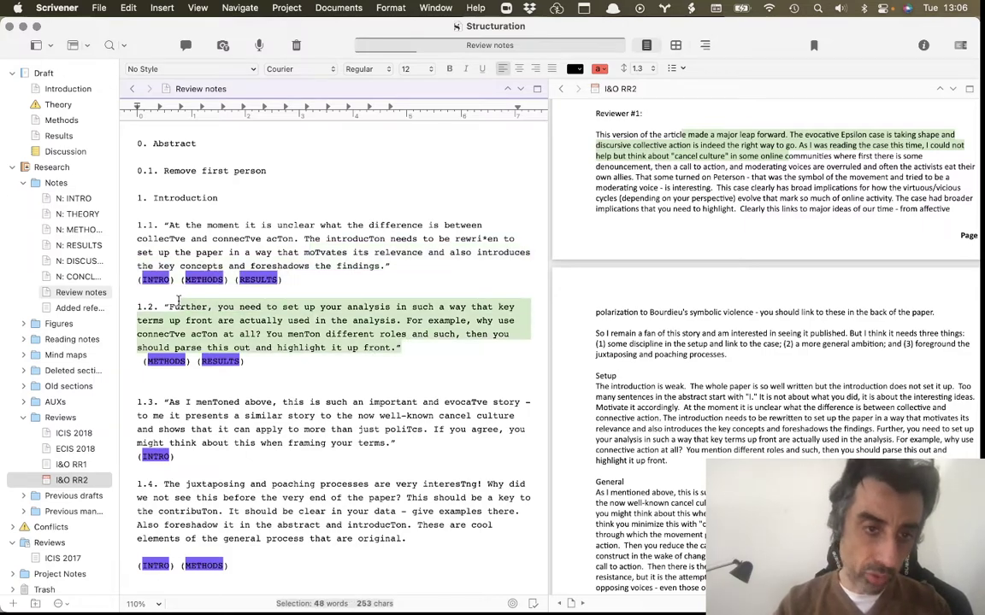
drag(407, 348, 168, 308)
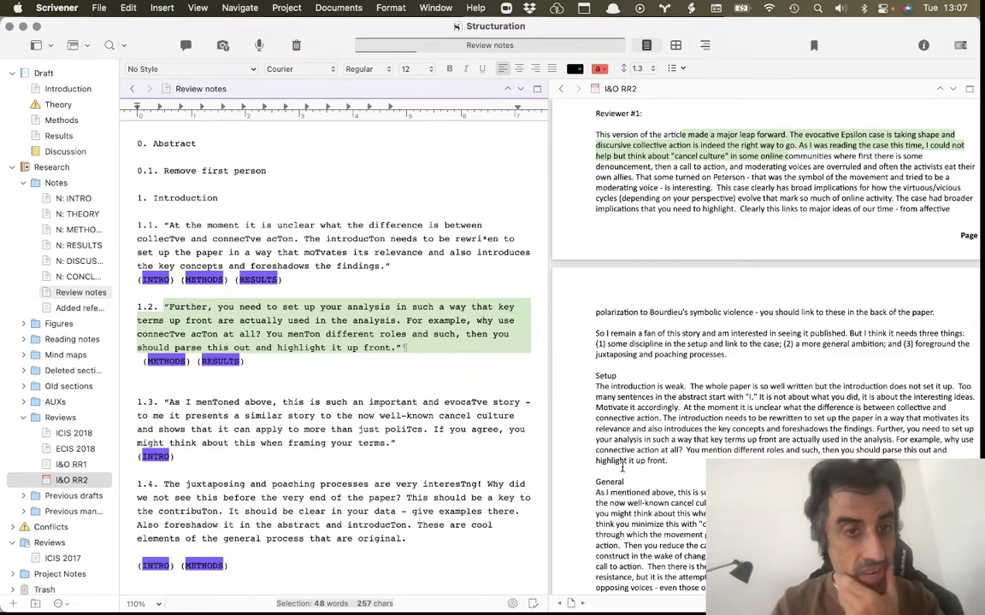
click(365, 286)
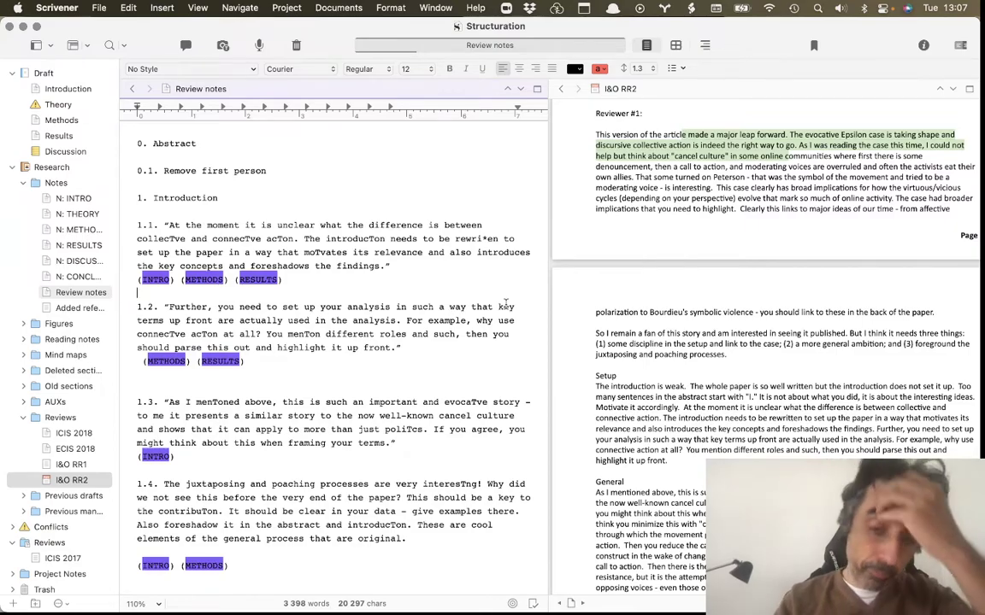
scroll(683, 408, down, 2)
scroll(683, 407, down, 2)
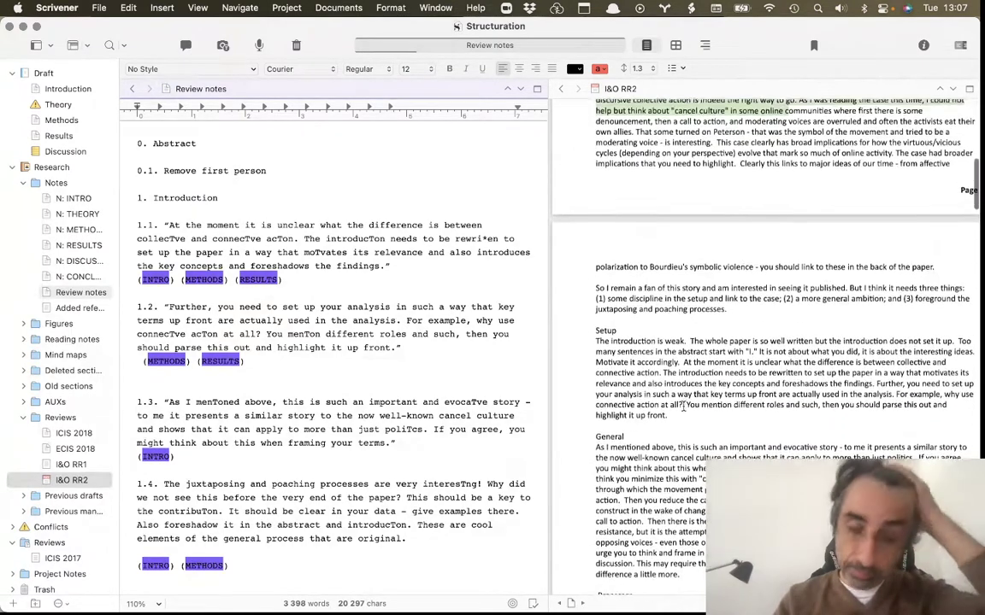
scroll(683, 408, down, 2)
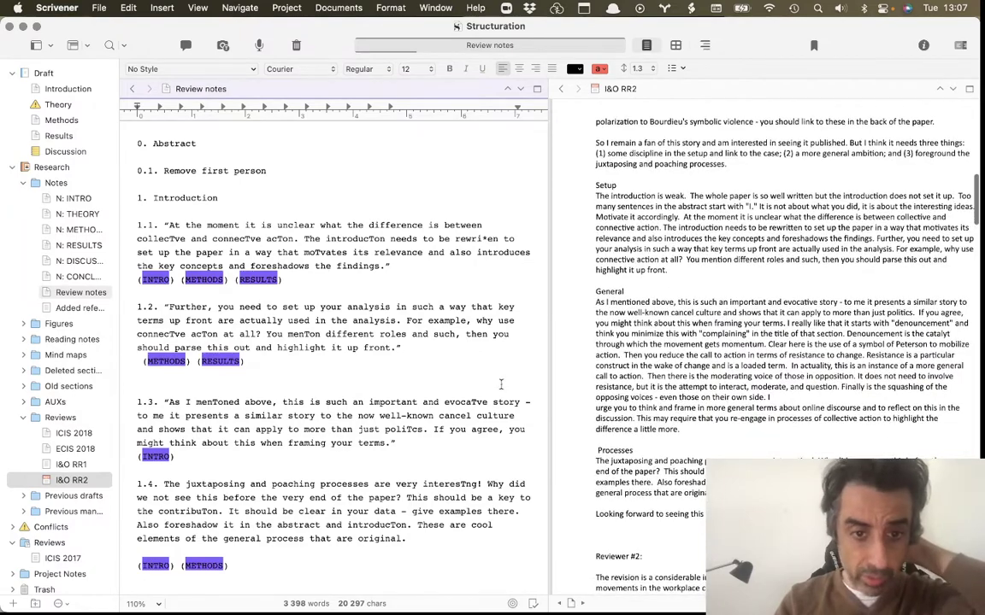
Highlight the quoted comment of item 1.1 in Review notes and its METHODS and RESULTS tags
drag(346, 274, 129, 274)
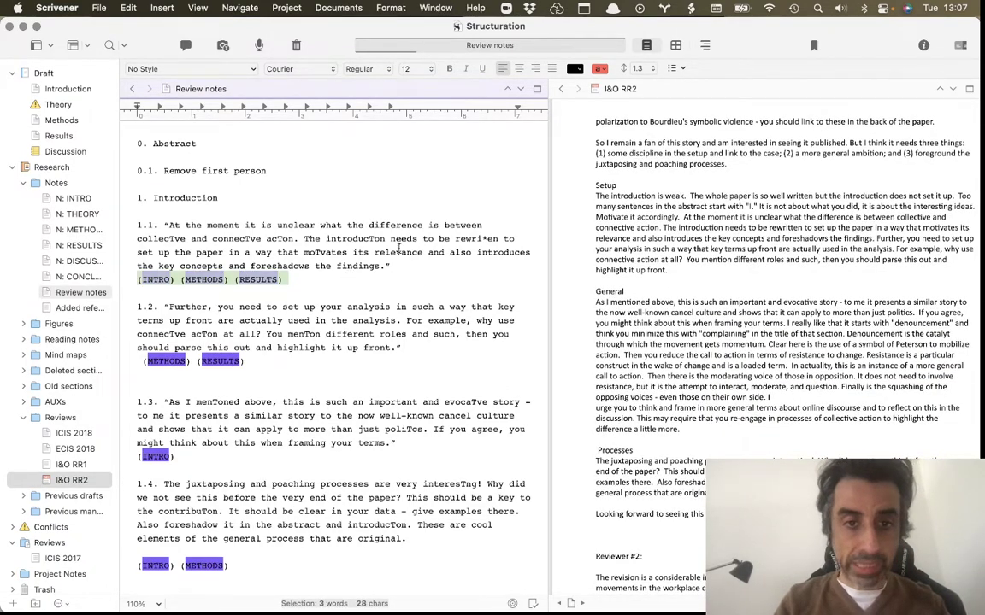
drag(402, 266, 273, 221)
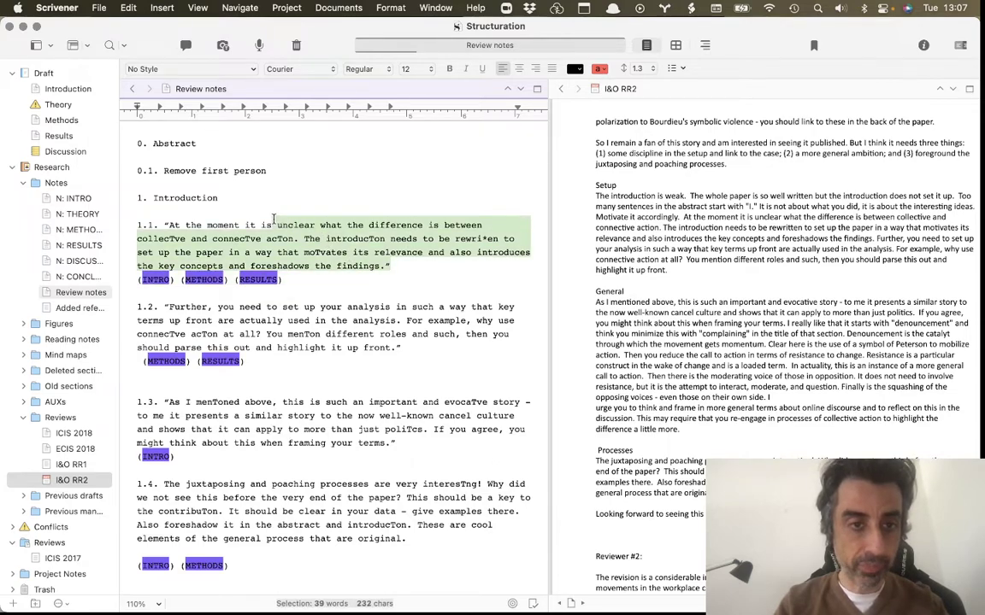
drag(301, 294, 180, 279)
drag(161, 229, 414, 262)
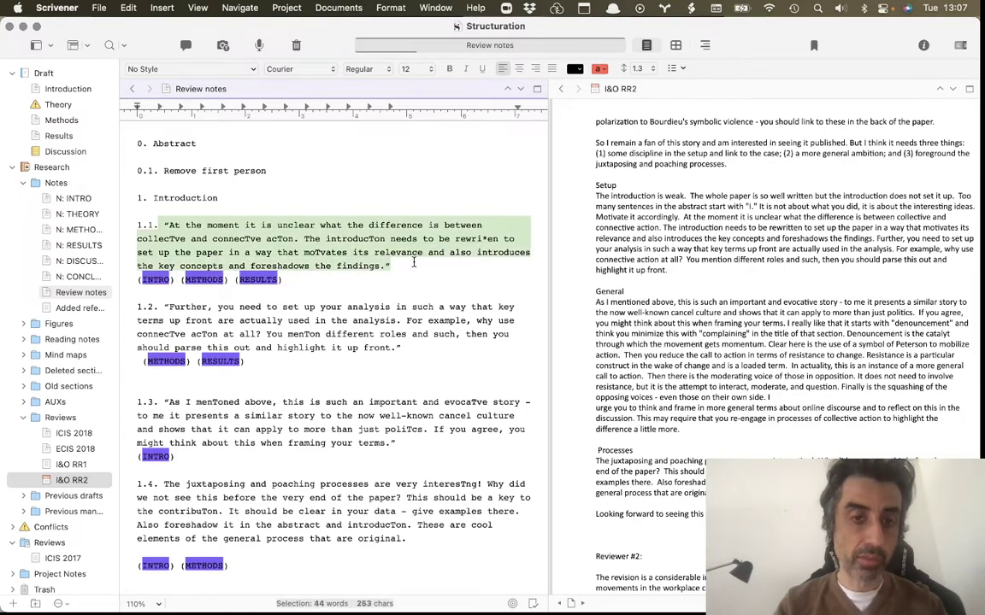
click(349, 307)
drag(301, 280, 181, 278)
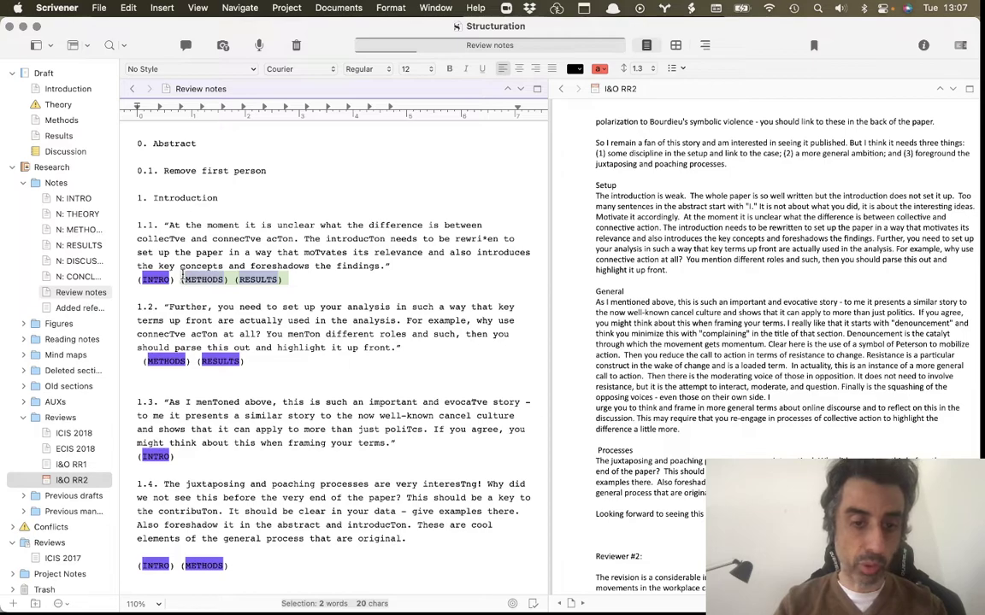
Set the zoom of the Review notes text to 125%
click(157, 606)
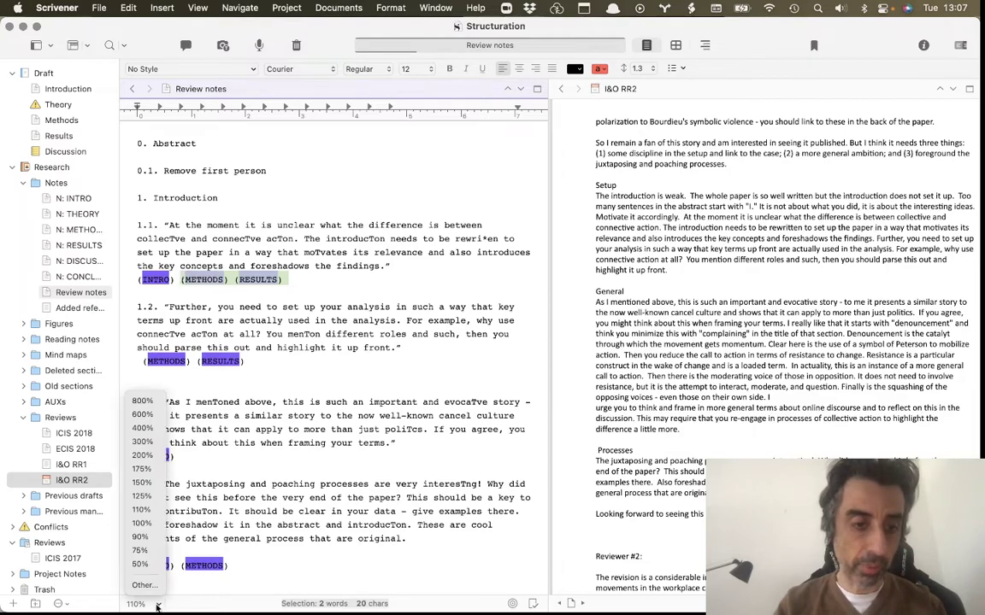
click(147, 497)
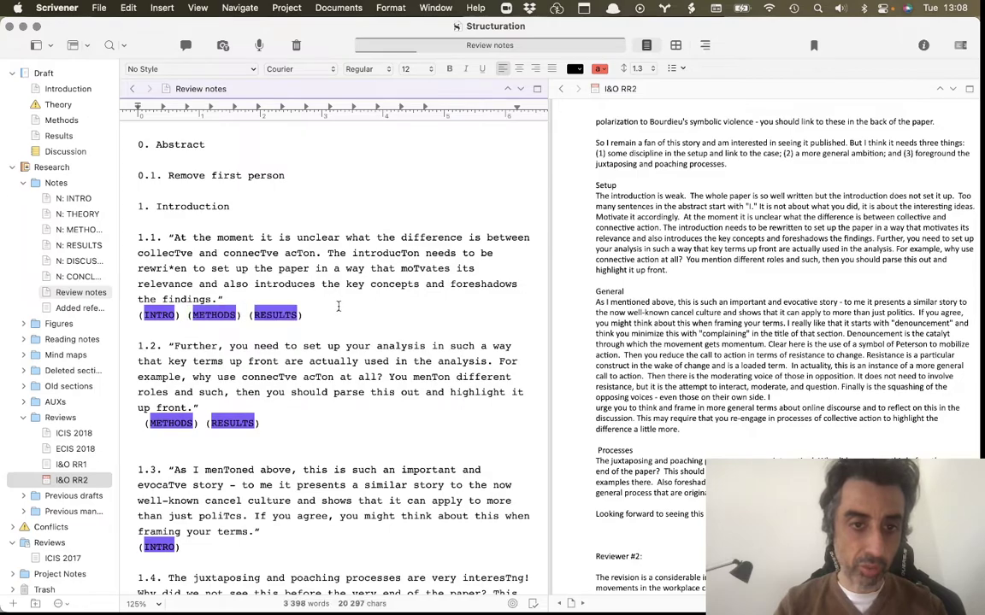
scroll(248, 368, down, 1)
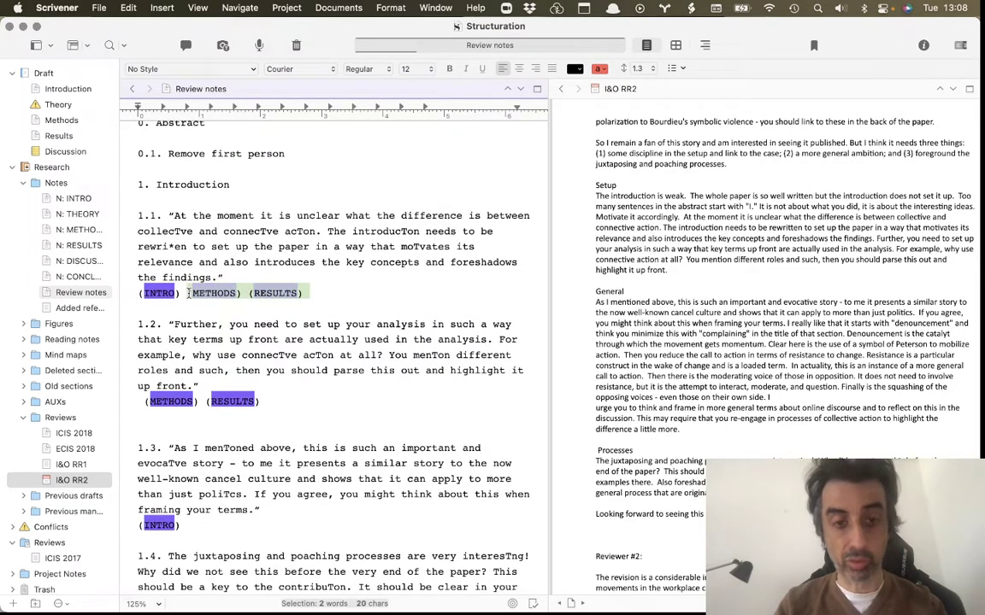
Examine the reviewer comments and section tags throughout Review notes, then return to the Abstract heading
scroll(296, 326, down, 4)
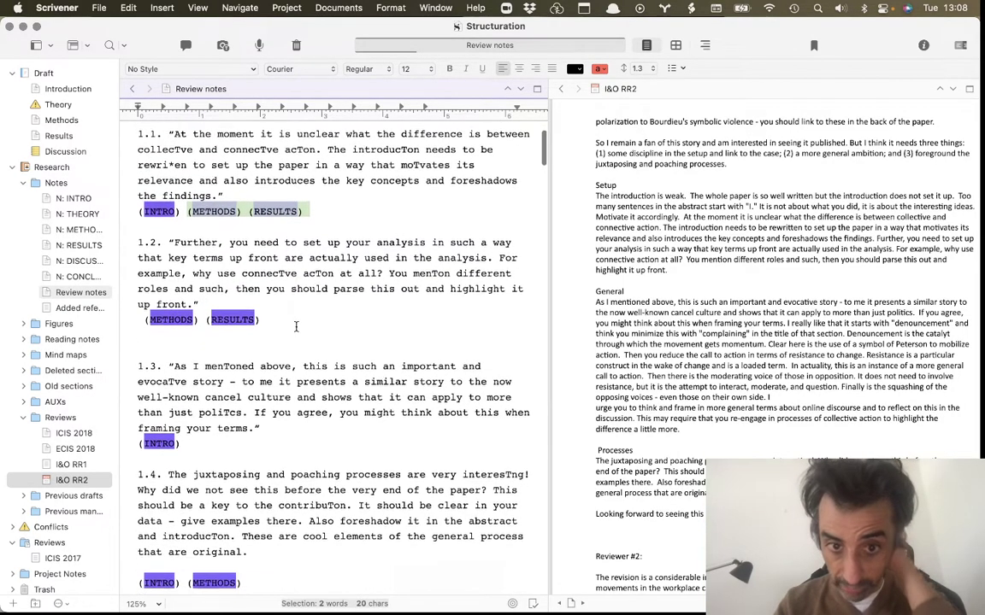
scroll(296, 327, down, 20)
scroll(296, 326, down, 20)
scroll(296, 327, down, 20)
scroll(295, 327, down, 20)
scroll(295, 326, down, 18)
scroll(296, 327, down, 20)
scroll(296, 326, down, 20)
scroll(296, 327, up, 20)
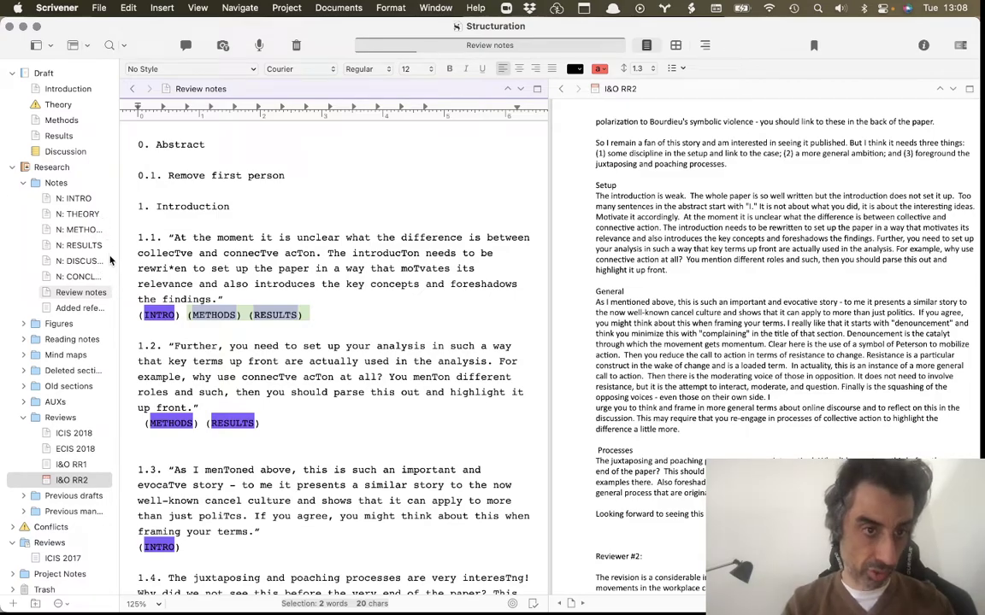
Open the N: METHODS note and highlight the answer about genre analysis under item 2.1
click(94, 231)
scroll(409, 285, up, 20)
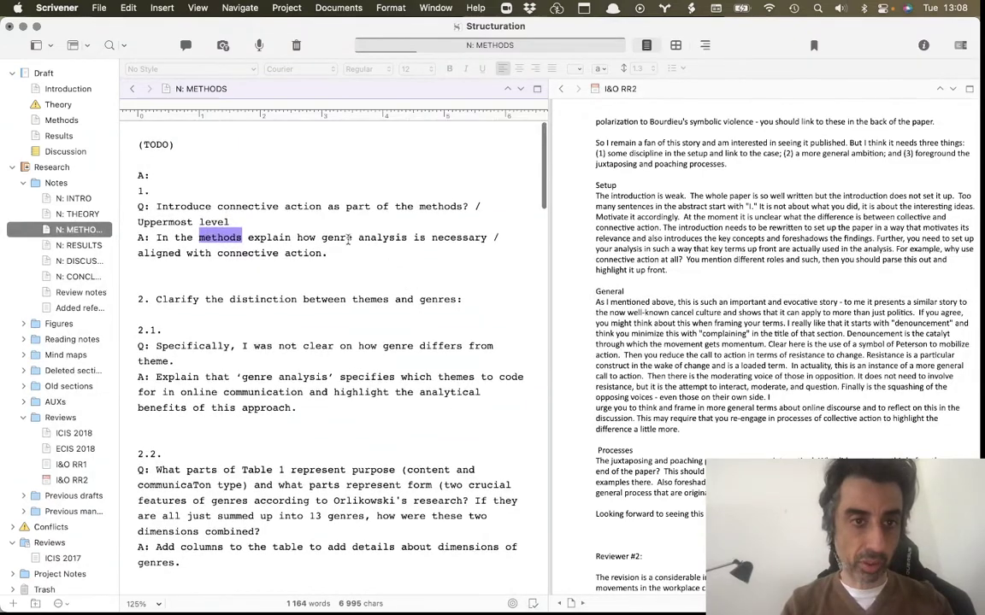
scroll(359, 269, down, 3)
drag(330, 351, 273, 322)
Open the N: RESULTS note and remove the strikethrough from all of item 2, "Improve names of categories:"
click(87, 249)
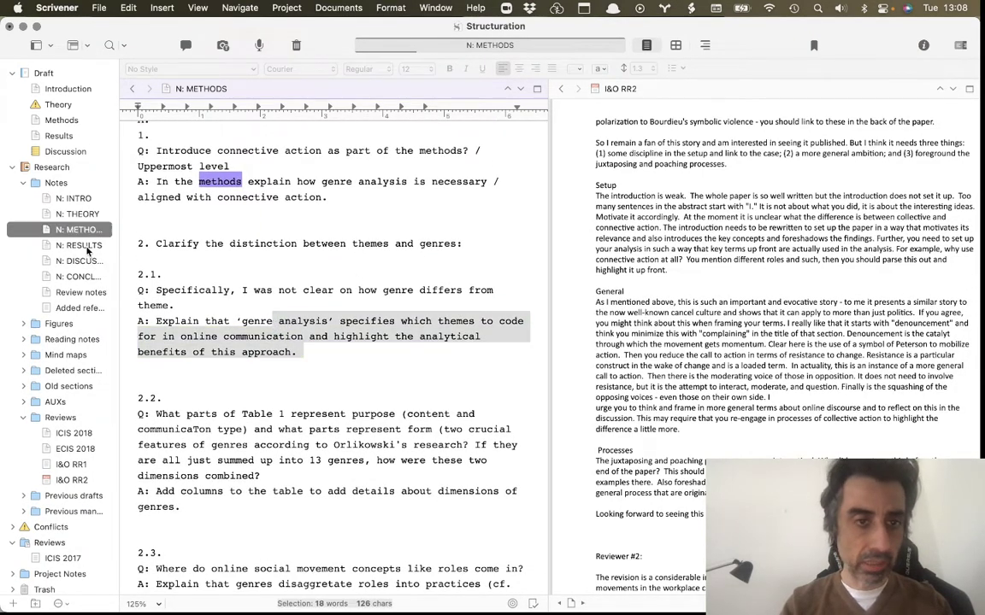
scroll(255, 295, down, 10)
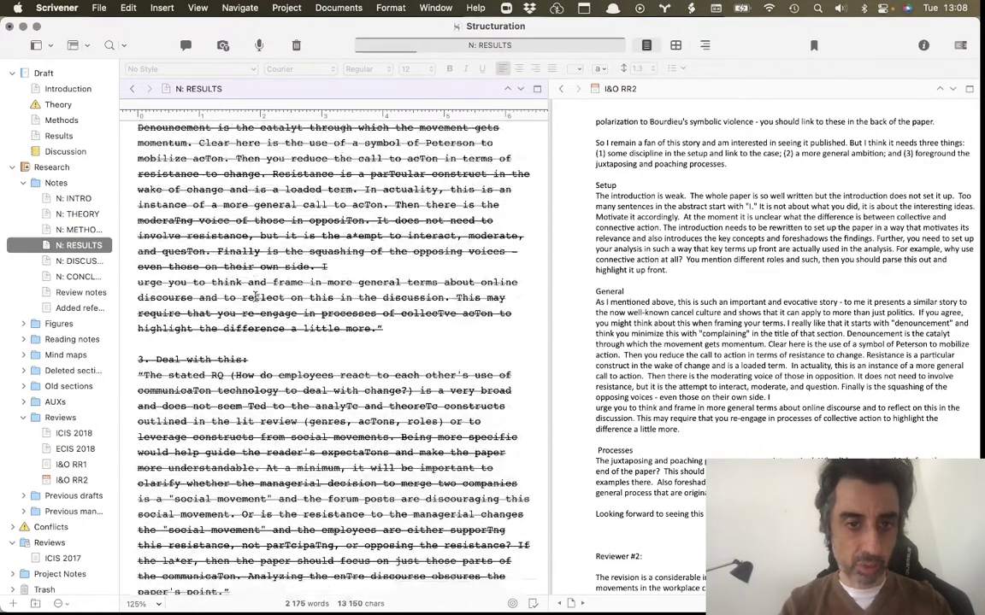
drag(386, 329, 382, 283)
scroll(384, 288, up, 4)
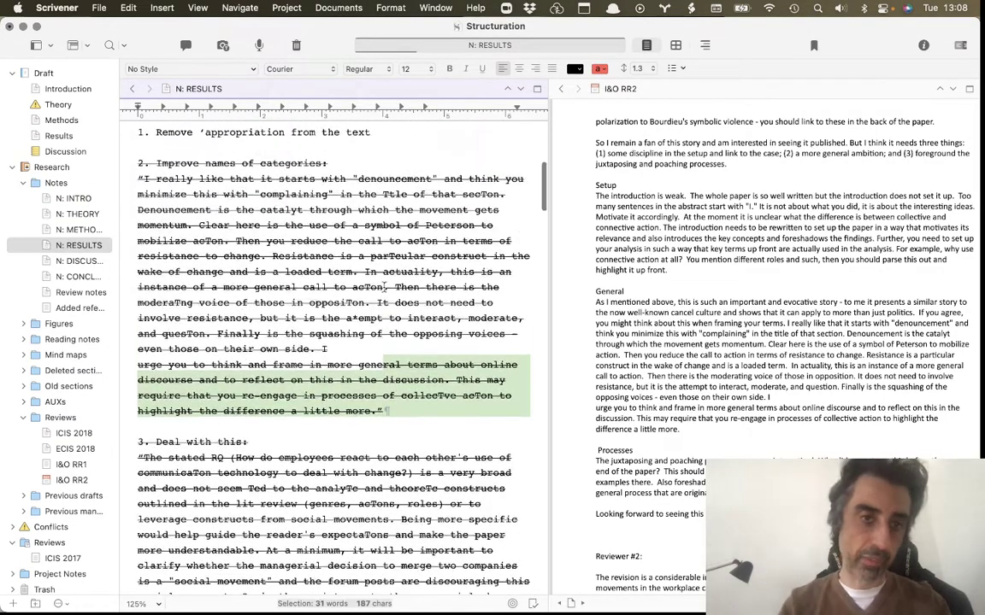
scroll(385, 287, up, 8)
shift+click(138, 322)
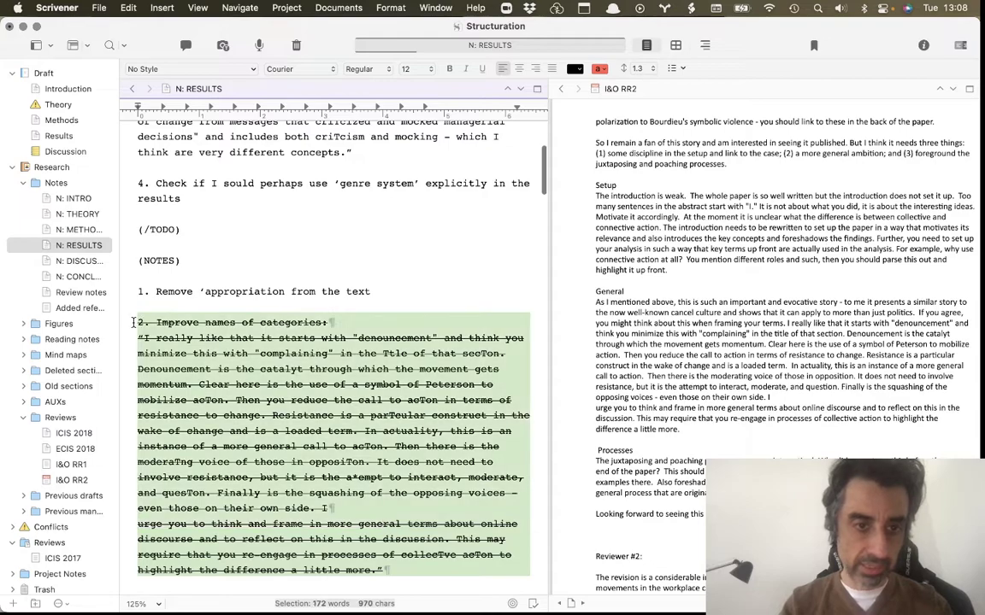
key(super+shift+minus)
click(380, 343)
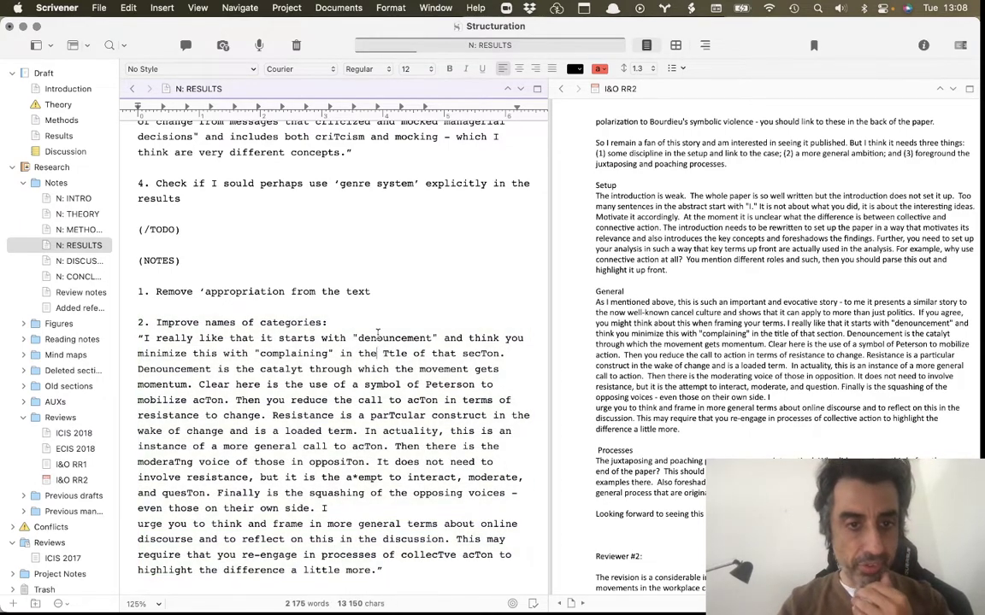
Highlight item 2's quoted comment and heading in N: RESULTS, and add the missing closing quote mark after 'appropriation' in item 1
scroll(386, 402, down, 1)
drag(385, 548, 125, 309)
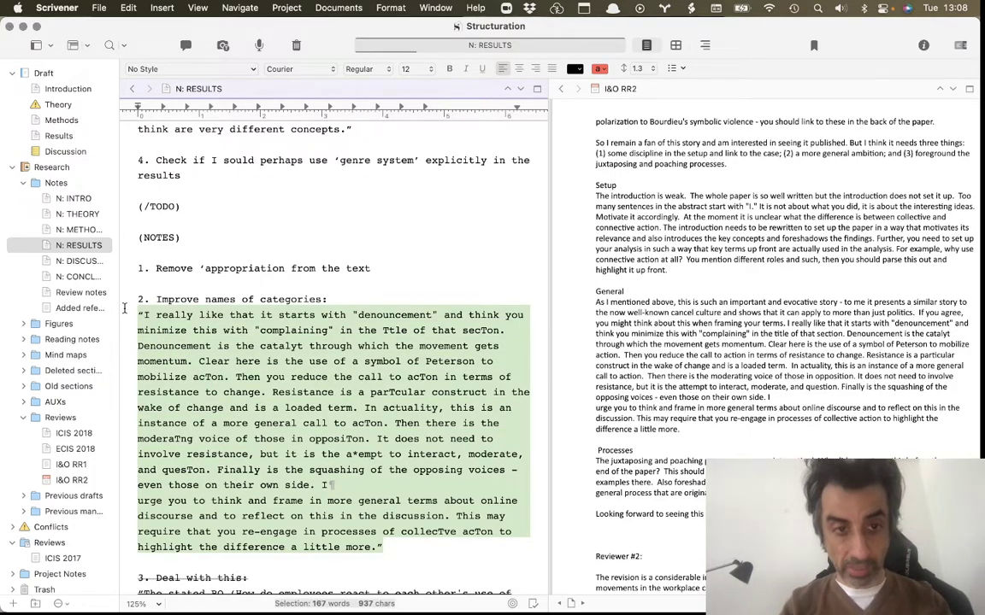
click(346, 301)
mouse_move(346, 301)
mouse_down()
mouse_move(136, 298)
mouse_move(349, 292)
mouse_up()
click(157, 299)
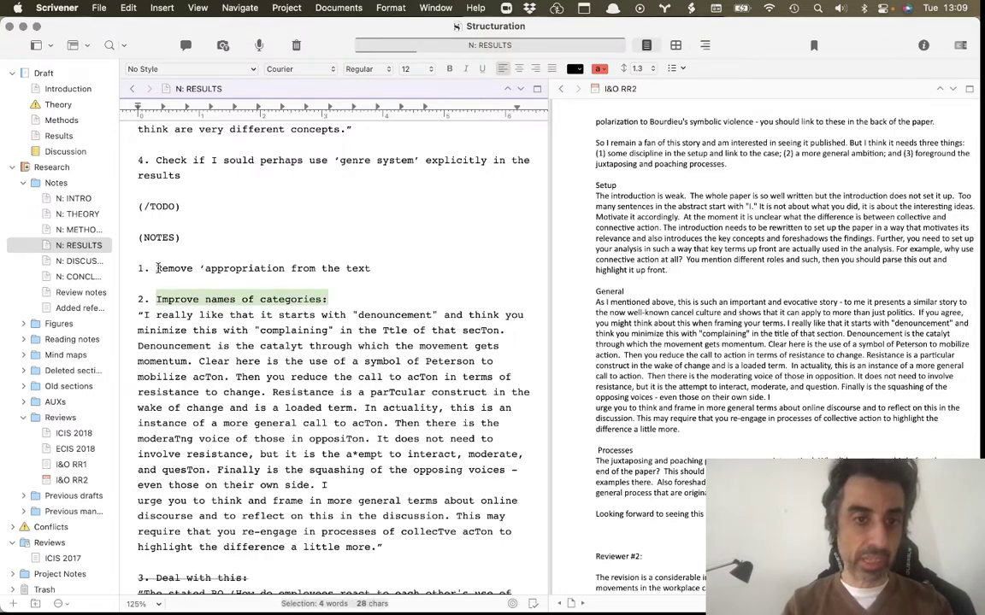
click(284, 269)
text(')
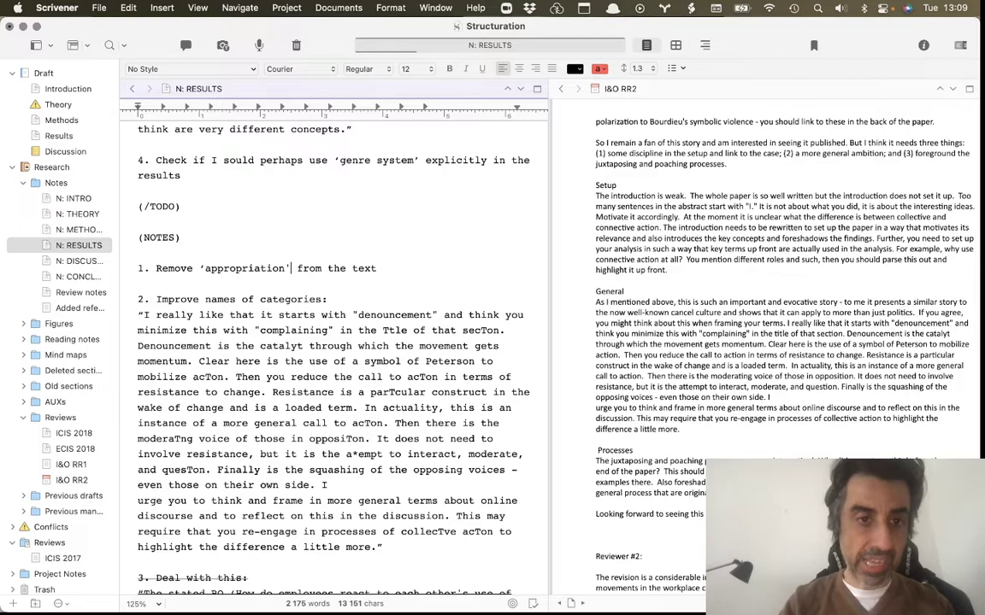
Review the struck-through items in N: RESULTS, highlighting "Find a better quote to address:" and the first item of the opening TODO list
drag(347, 295, 149, 308)
scroll(149, 305, down, 2)
scroll(149, 305, down, 7)
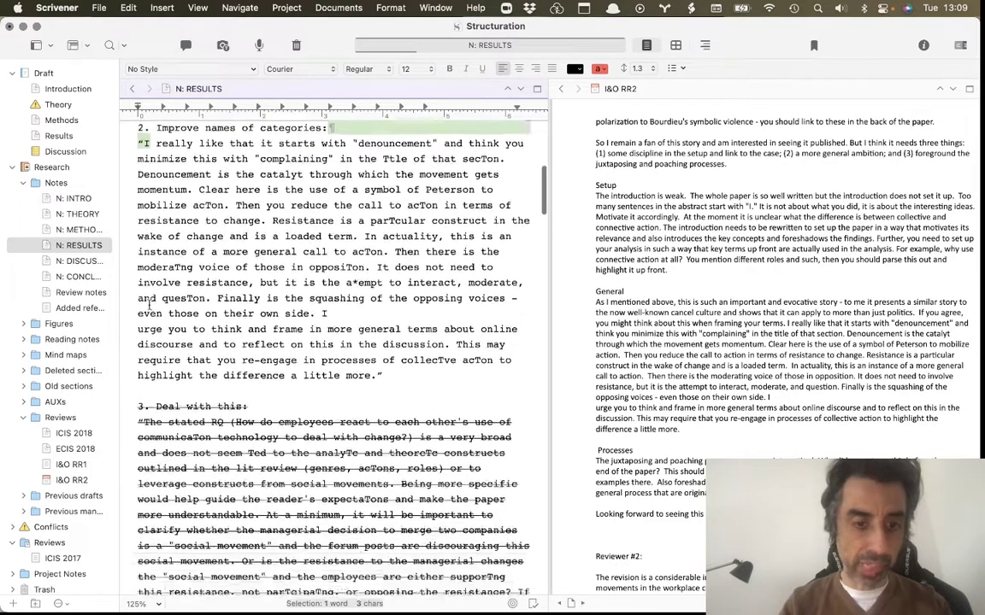
drag(333, 512, 151, 513)
scroll(149, 508, down, 6)
scroll(150, 508, down, 12)
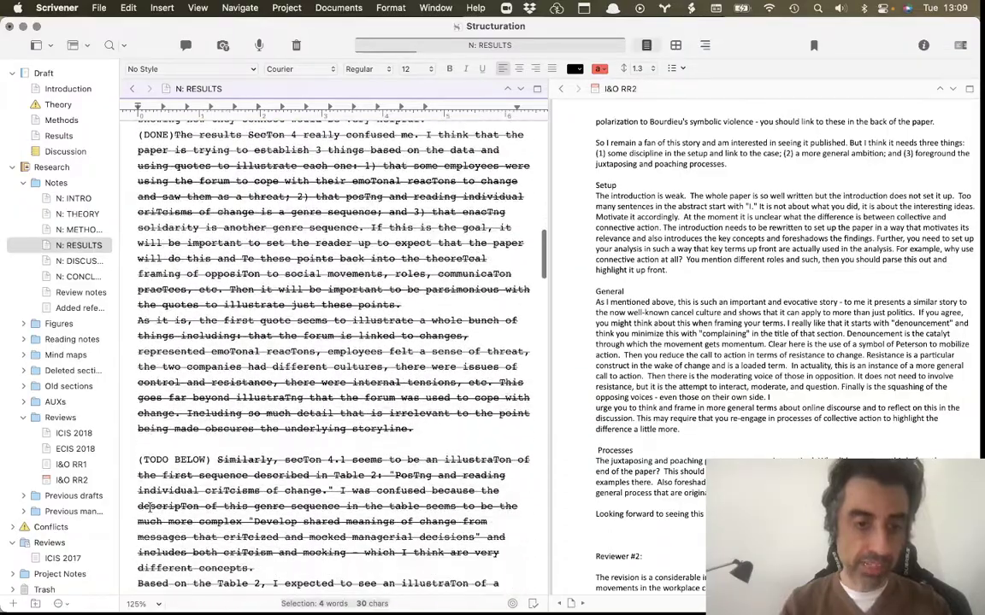
scroll(150, 508, down, 5)
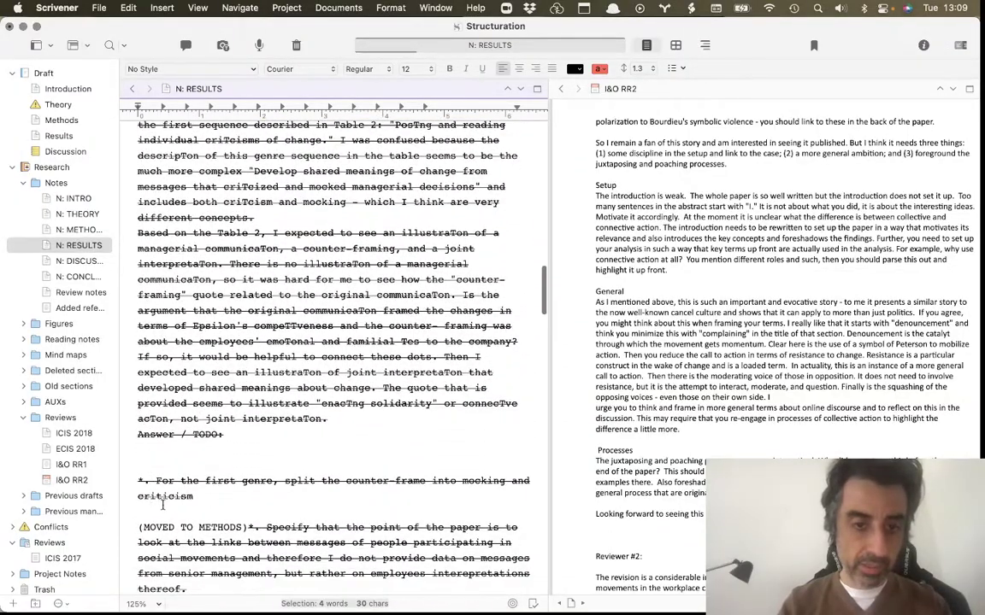
scroll(174, 502, down, 2)
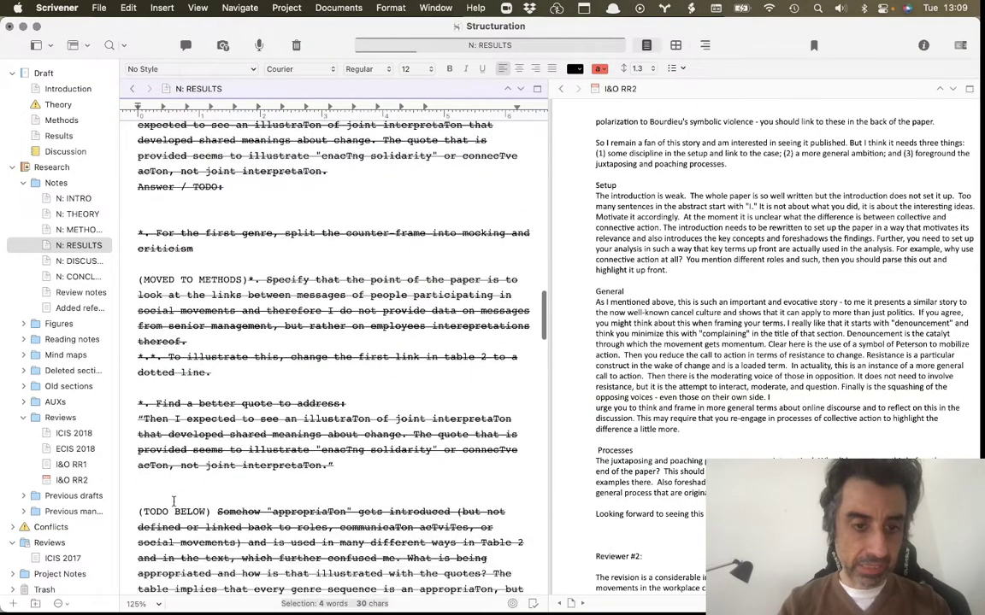
drag(372, 405, 122, 406)
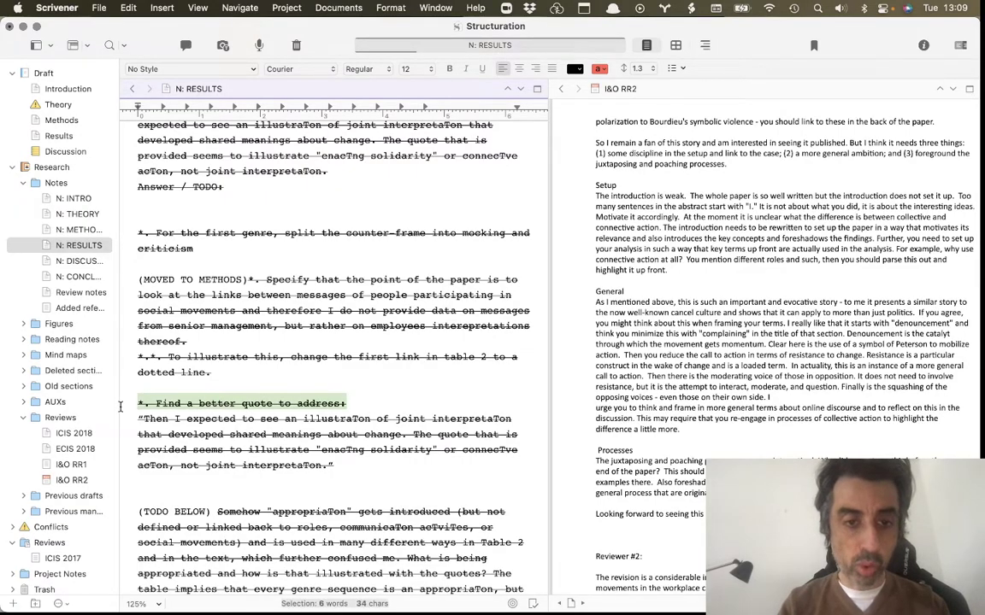
scroll(304, 376, up, 15)
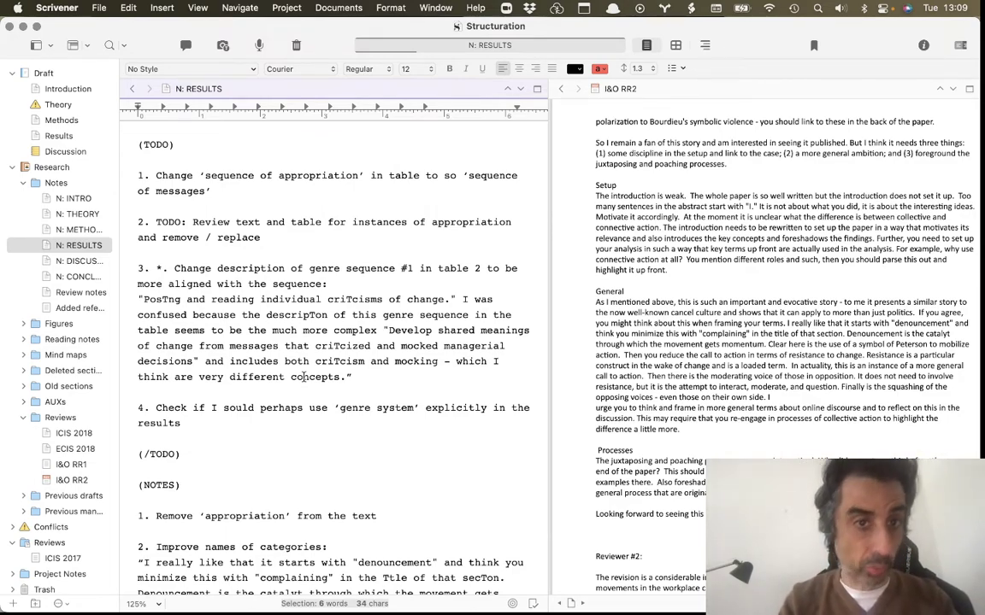
drag(211, 192, 151, 171)
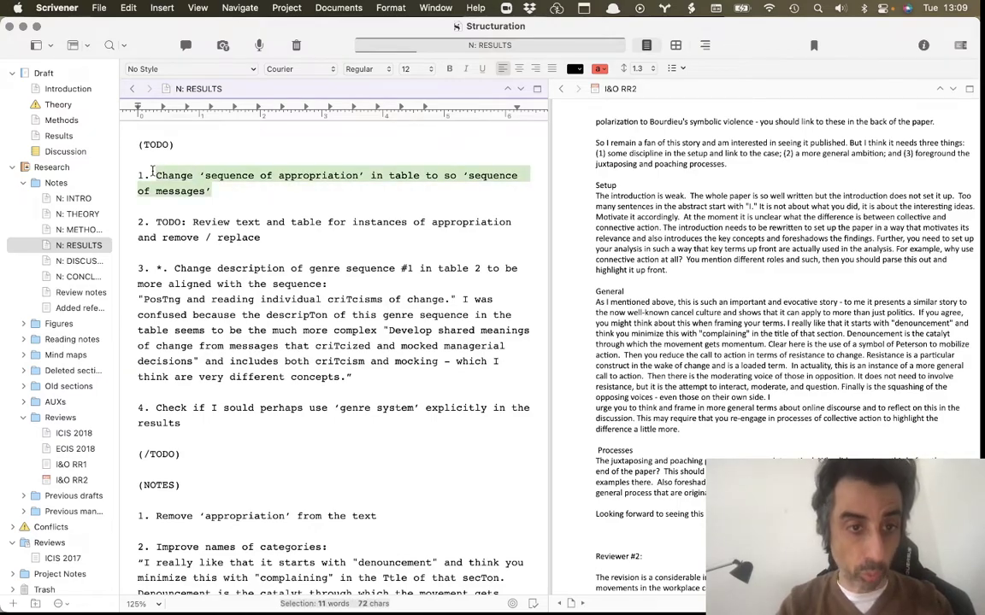
Remove the strikethrough from item 3 of the N: RESULTS notes and highlight its heading, "Deal with this:"
scroll(288, 361, down, 10)
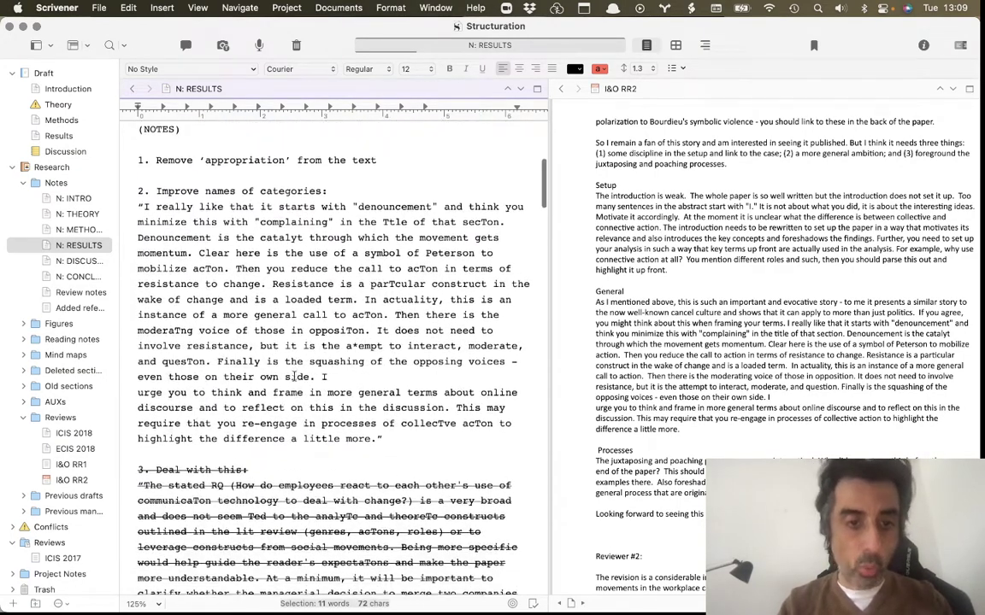
scroll(296, 376, down, 5)
drag(240, 536, 124, 304)
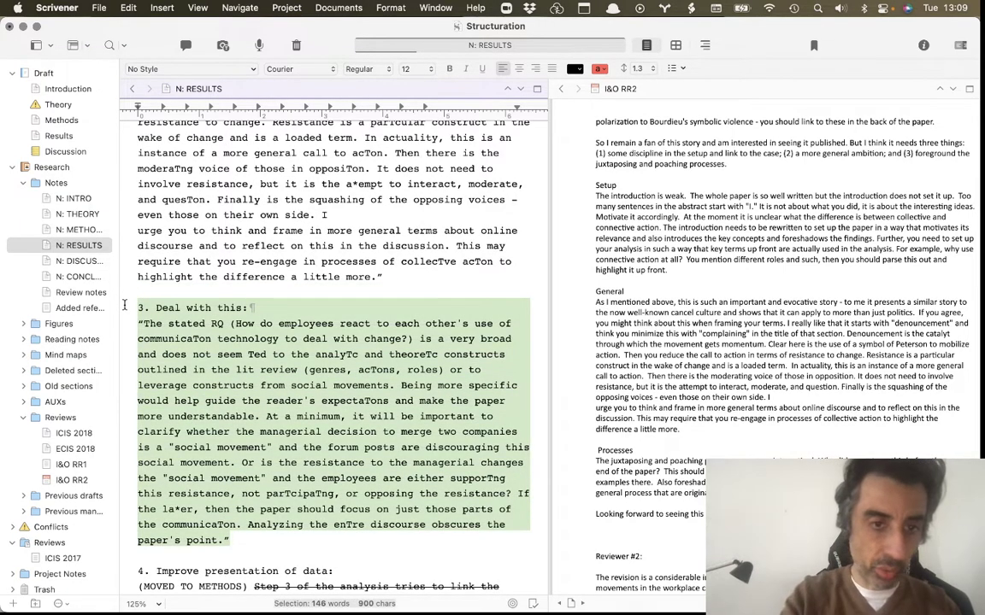
click(126, 304)
drag(251, 308, 138, 301)
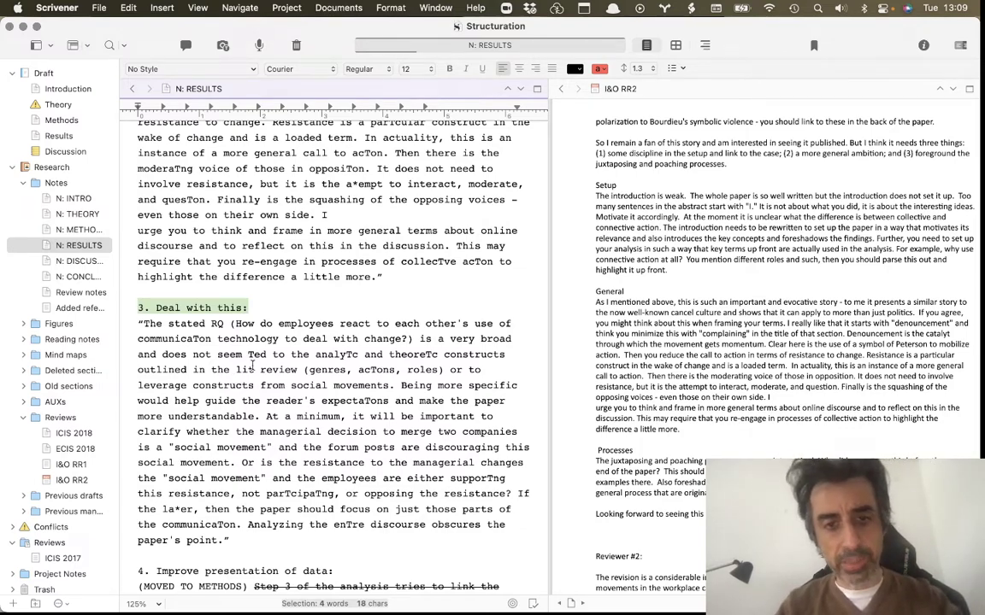
Select the heading "Deal with this:" and the full quoted reviewer comment under item 3 in N: RESULTS
drag(243, 542, 153, 342)
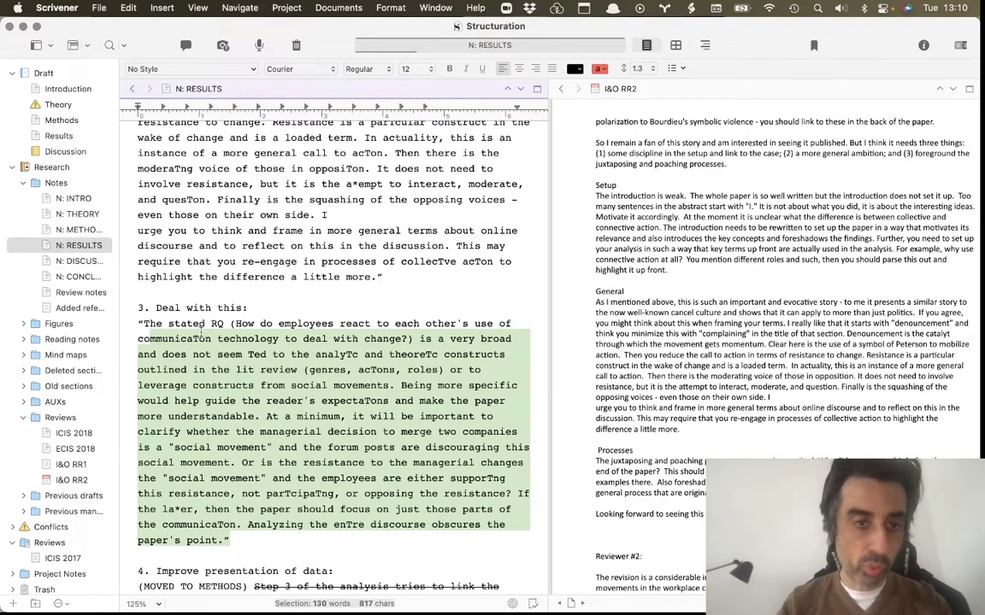
drag(267, 306, 156, 306)
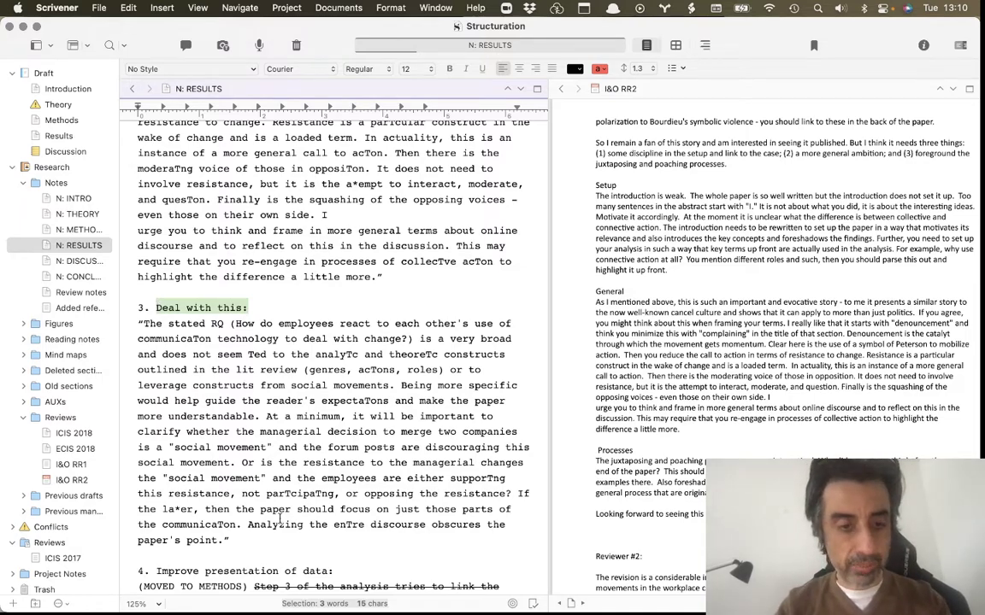
drag(275, 532, 125, 317)
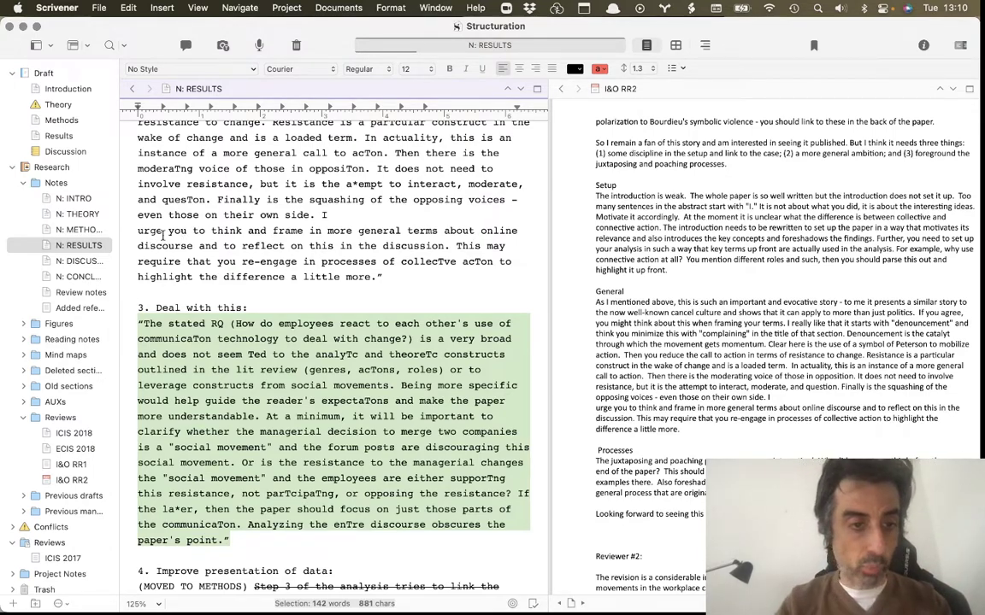
Open Review notes and look through the numbered reviewer comments to the "4. Results" section
click(81, 292)
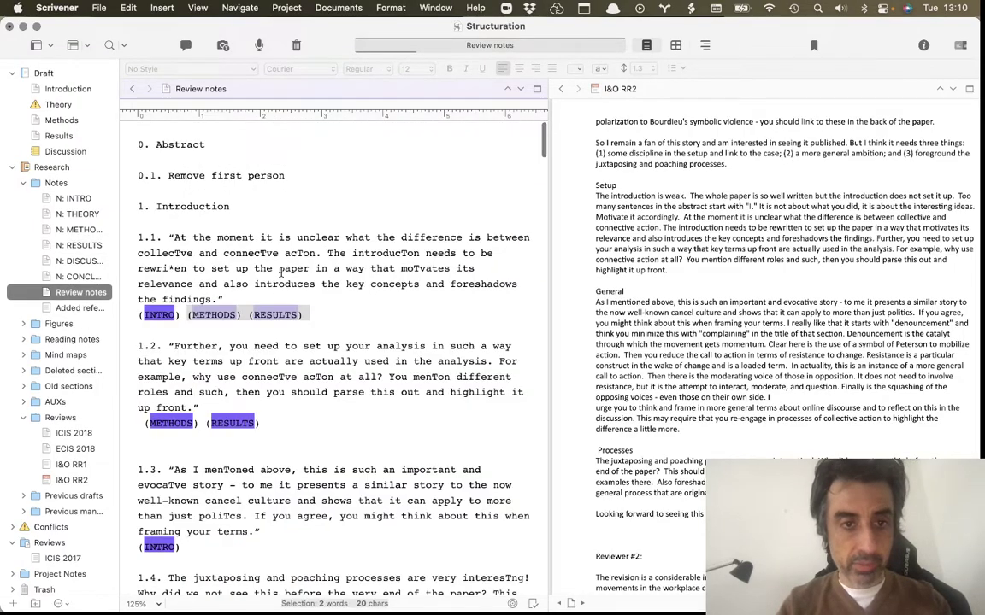
scroll(280, 271, down, 20)
scroll(280, 271, down, 15)
scroll(280, 271, up, 10)
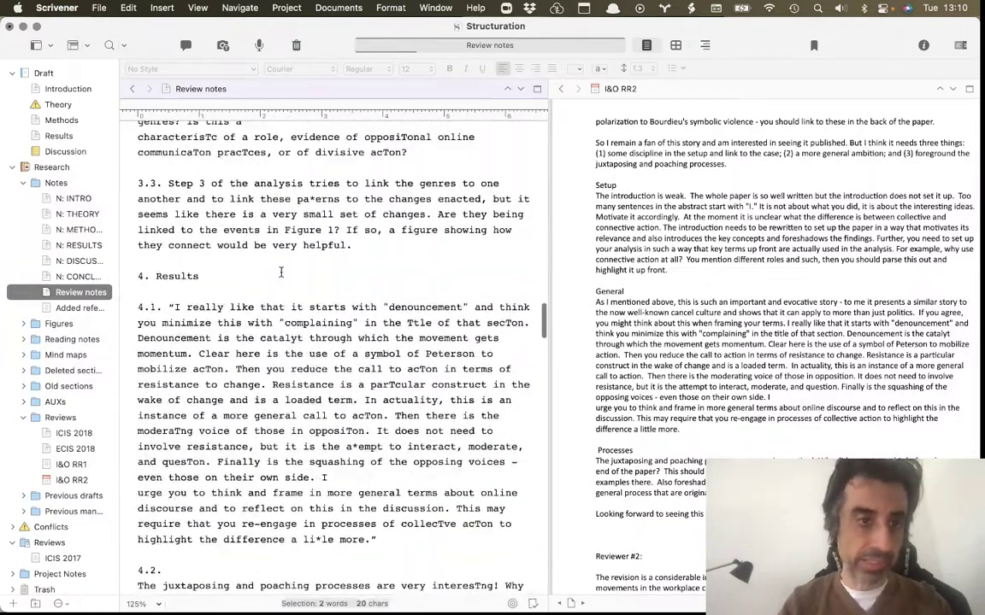
Go through the per-section notes from N: INTRO to N: DISCUSSION and view the discussion items
click(88, 199)
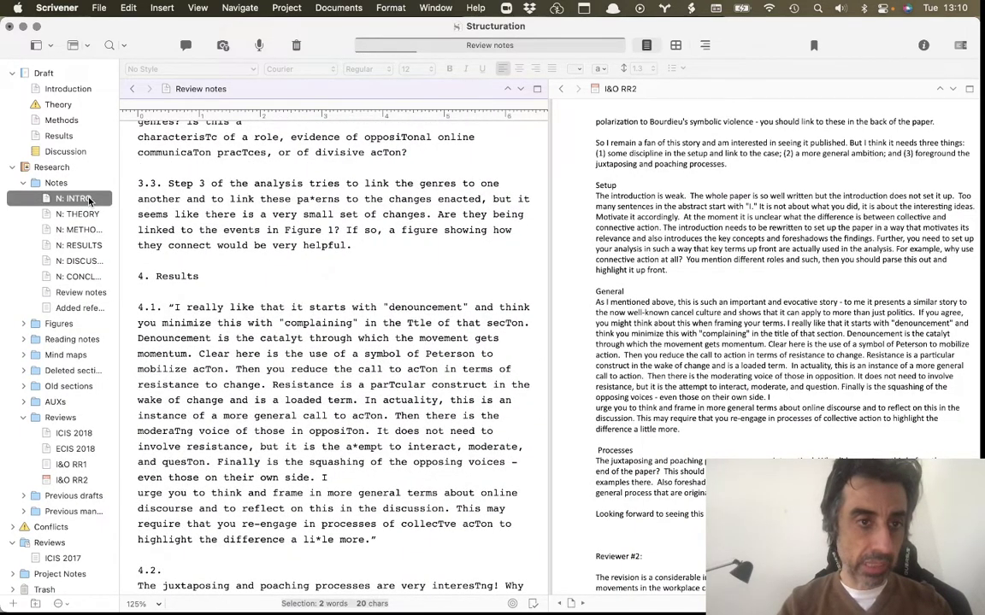
click(81, 214)
click(85, 231)
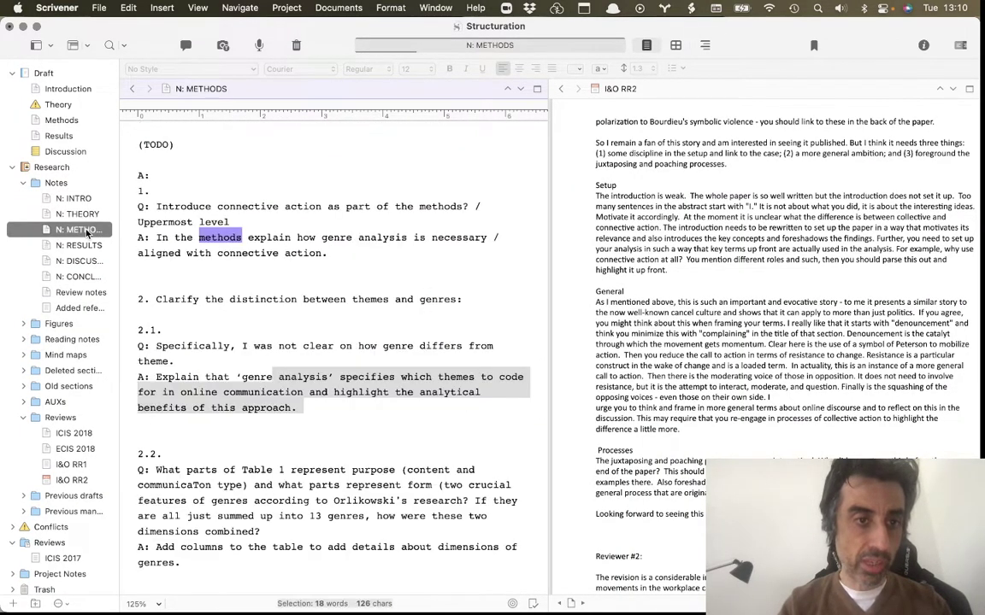
click(78, 245)
click(79, 261)
scroll(242, 293, down, 15)
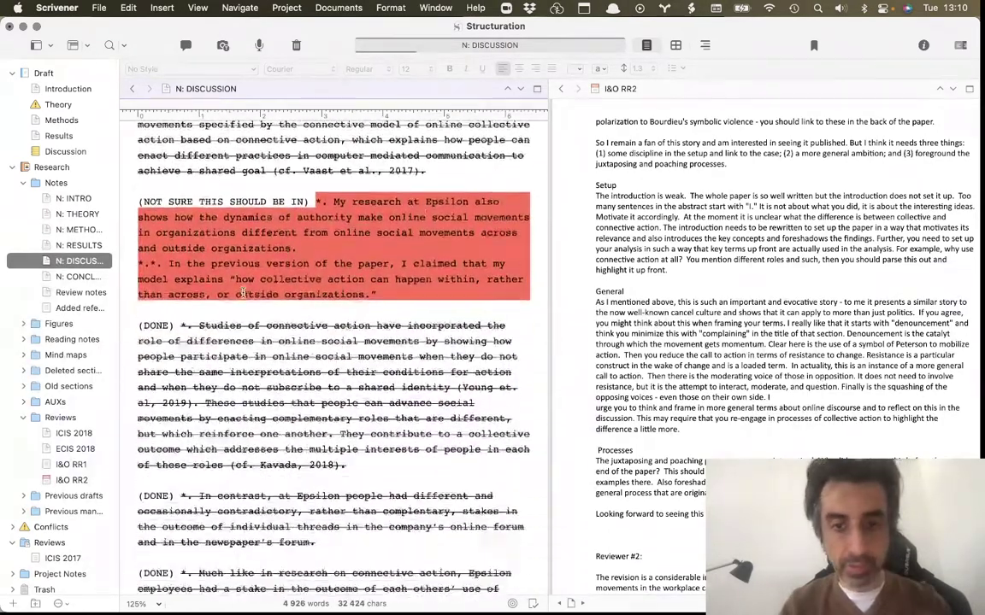
Review the struck-through items marked DONE further down the N: DISCUSSION note
scroll(243, 293, down, 5)
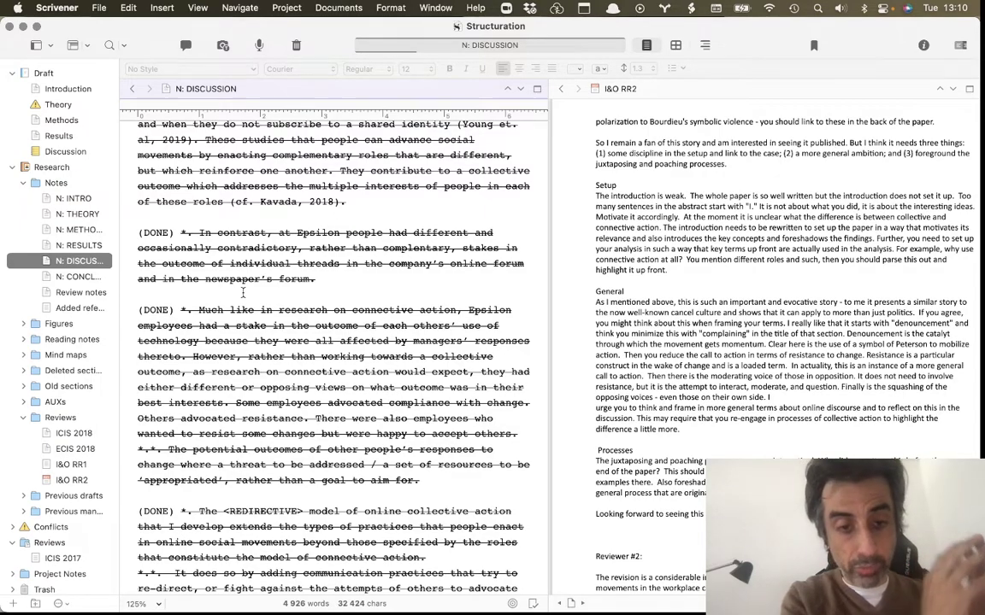
scroll(243, 294, down, 3)
scroll(243, 293, down, 3)
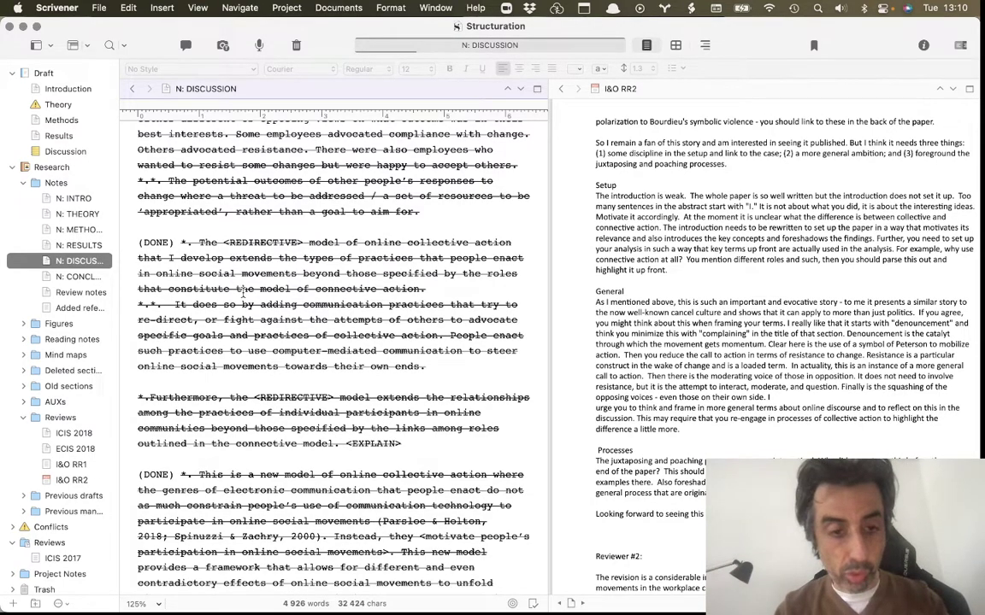
scroll(244, 291, down, 15)
scroll(243, 292, down, 6)
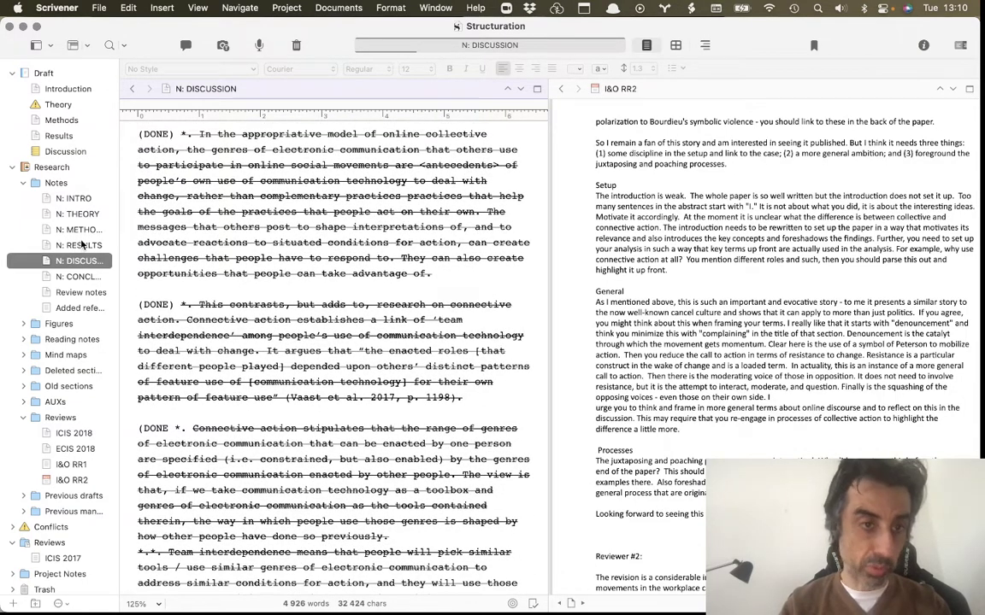
click(232, 313)
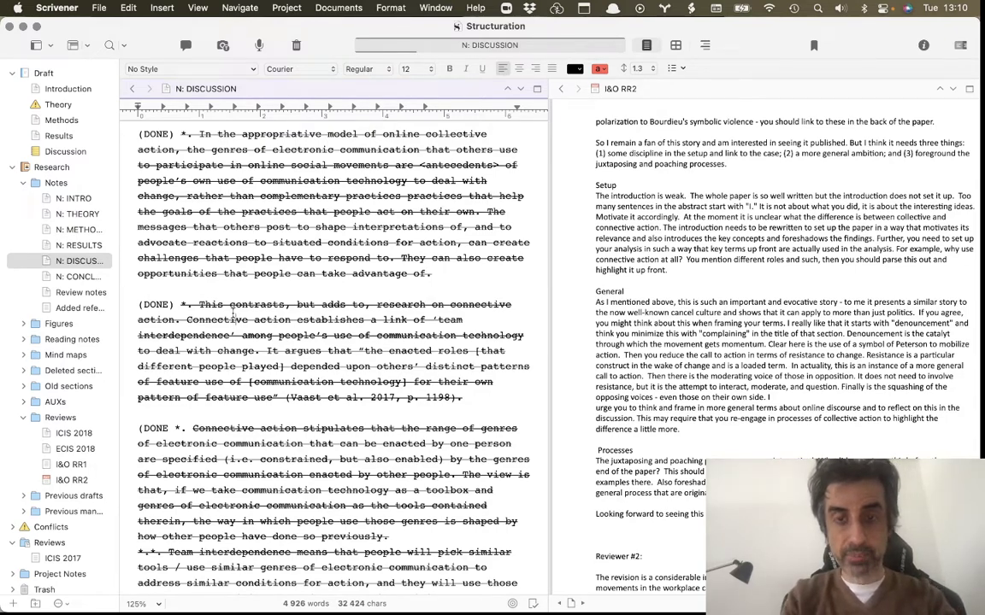
Collapse the Reviews folder under Research and expand the Previous drafts folder
click(712, 320)
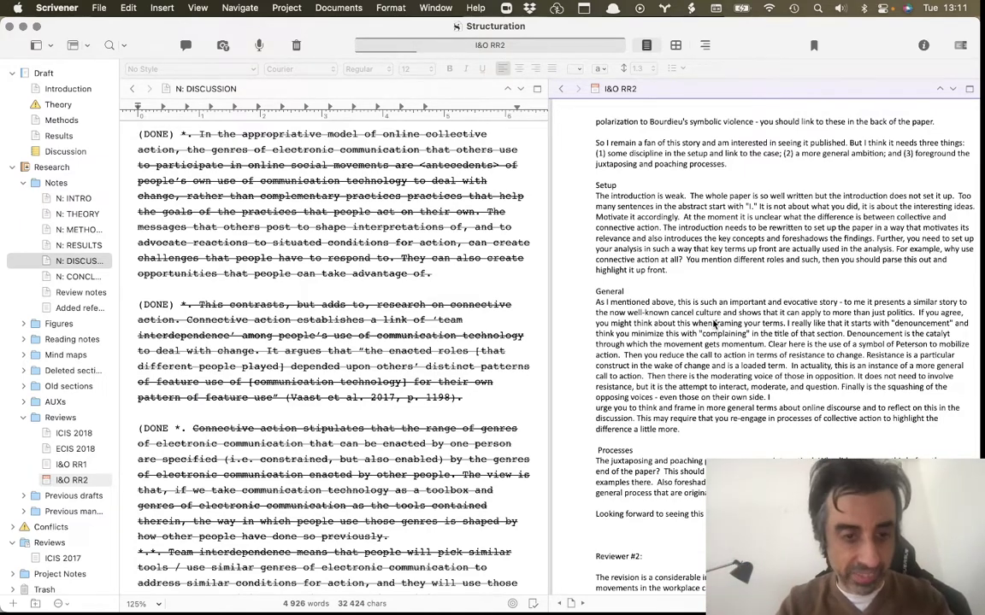
scroll(714, 323, down, 1)
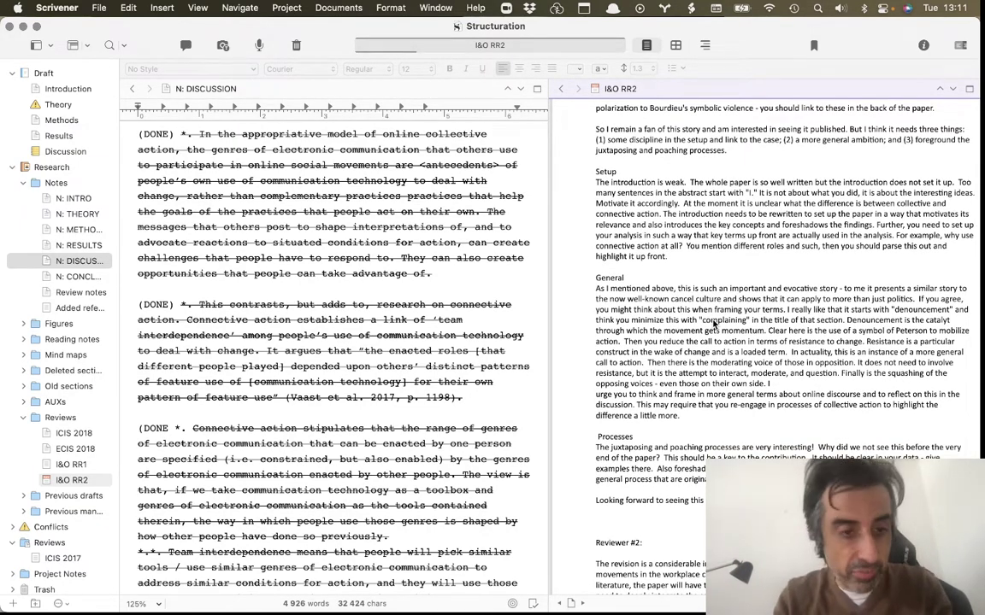
click(24, 418)
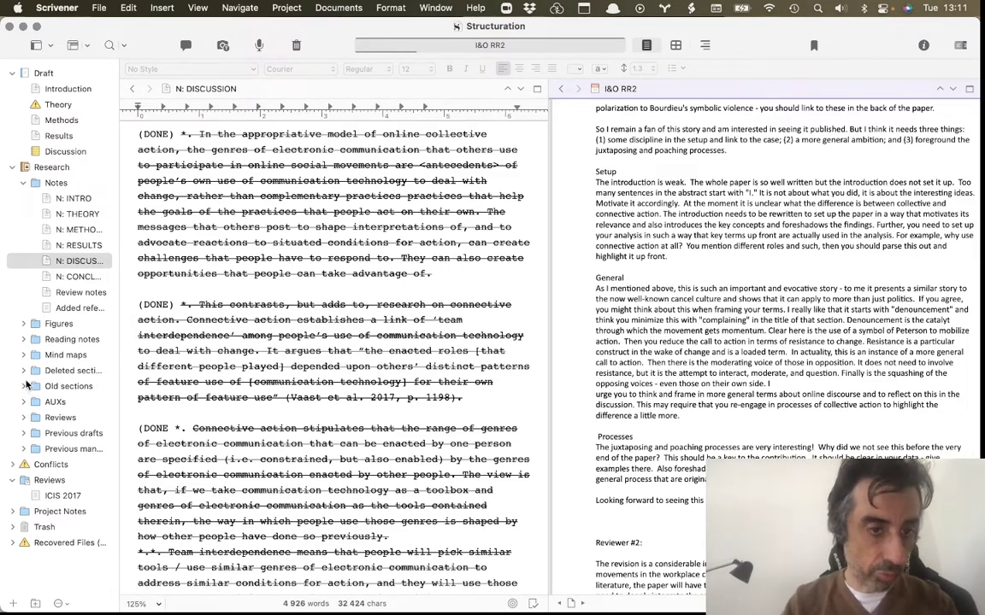
click(24, 433)
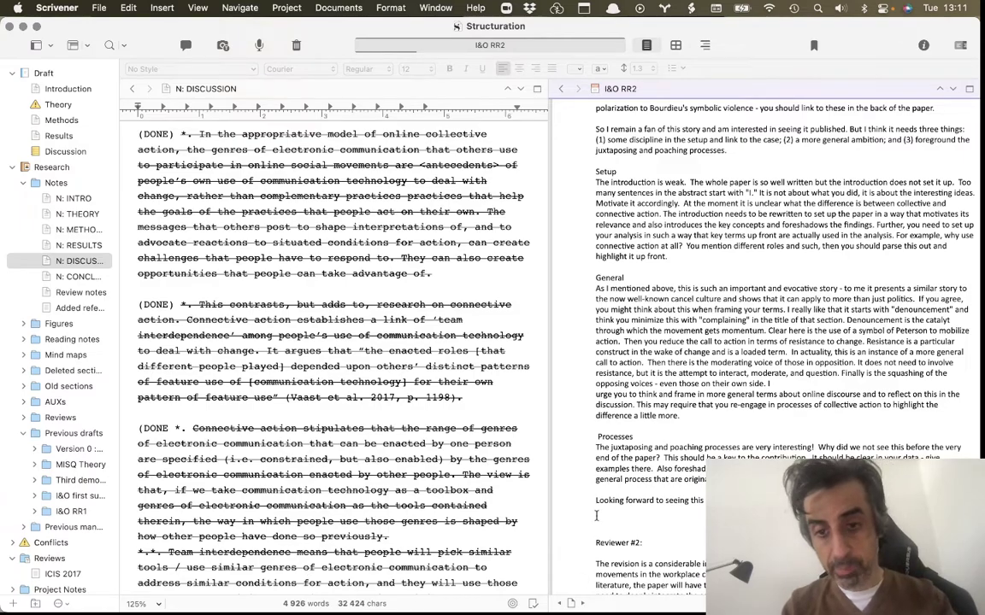
scroll(431, 236, up, 1)
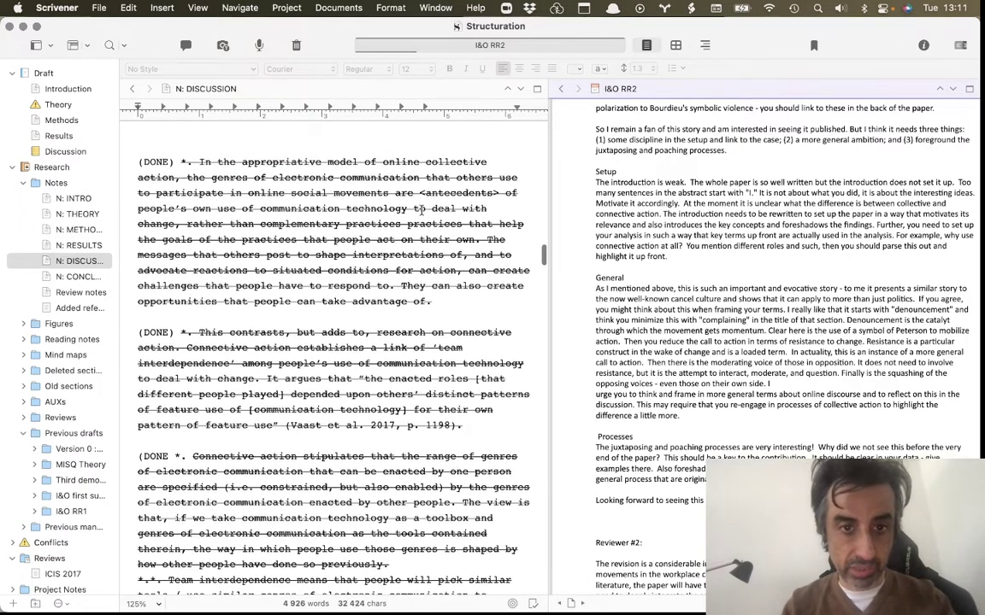
scroll(254, 329, down, 2)
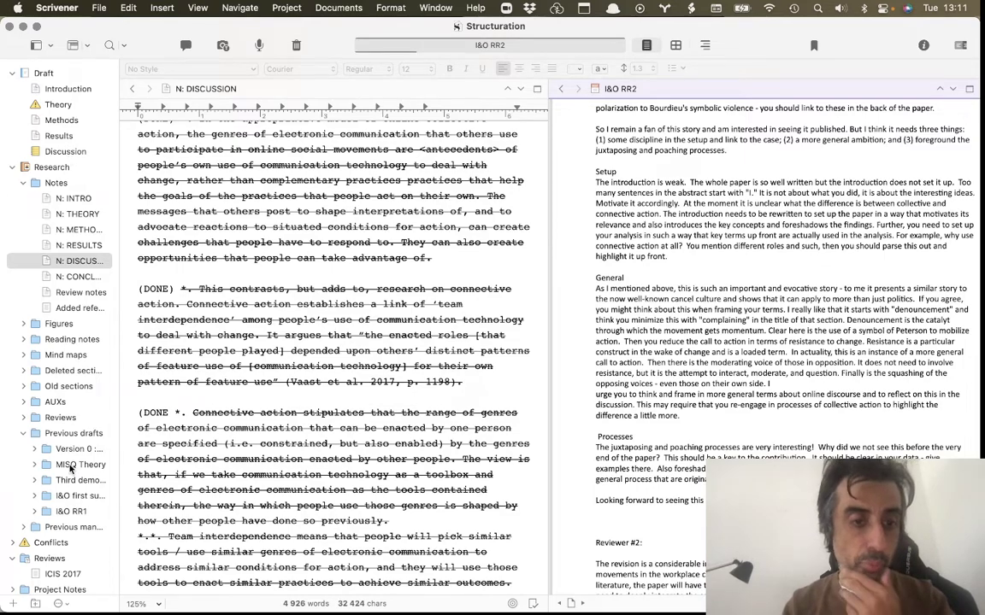
Expand the I&O RR1 folder in Previous drafts and open its Theory document in the second editor, beside the discussion notes
click(35, 511)
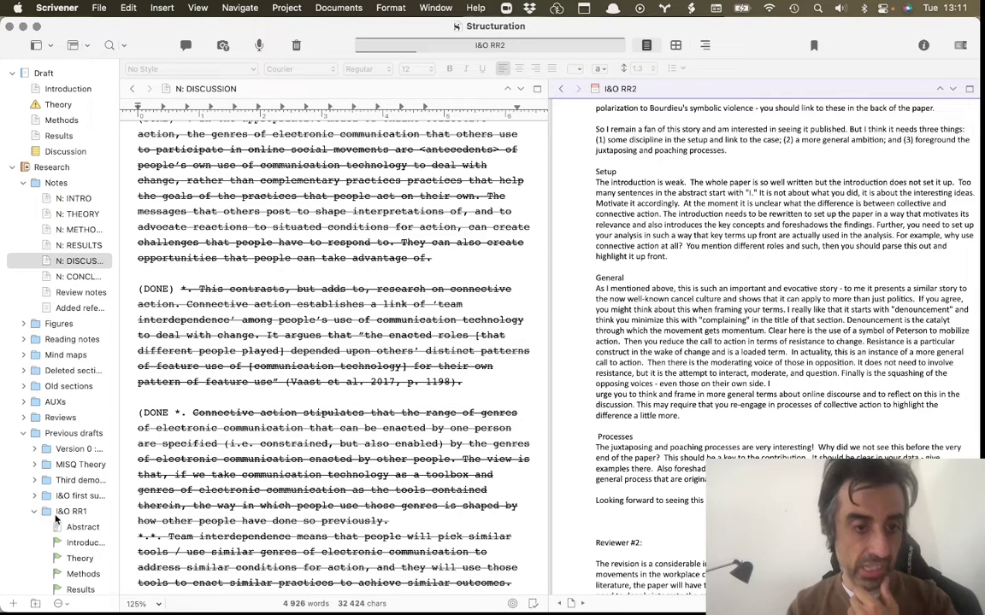
scroll(51, 521, down, 3)
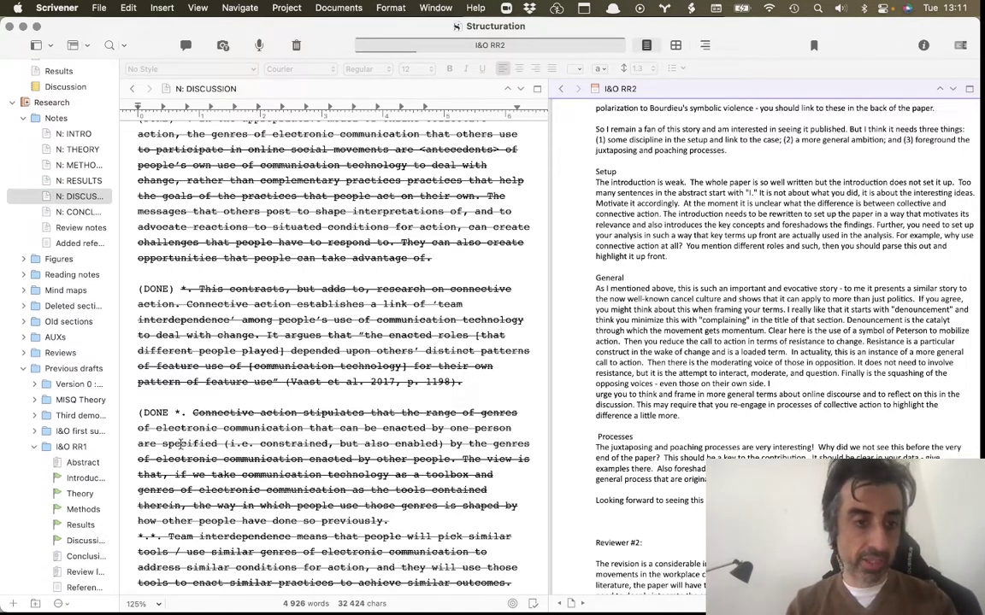
click(95, 495)
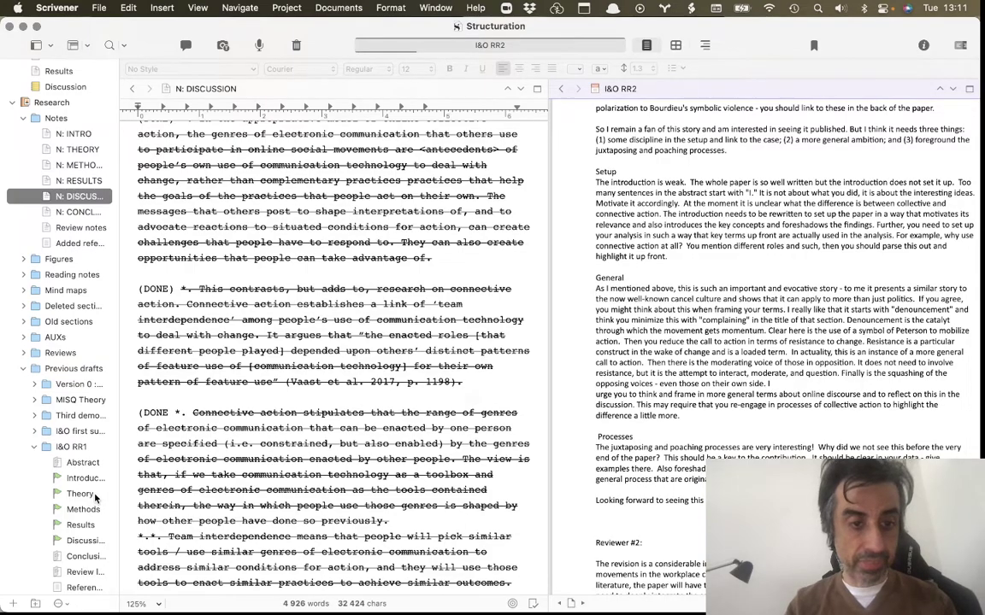
scroll(717, 233, up, 5)
scroll(674, 282, up, 10)
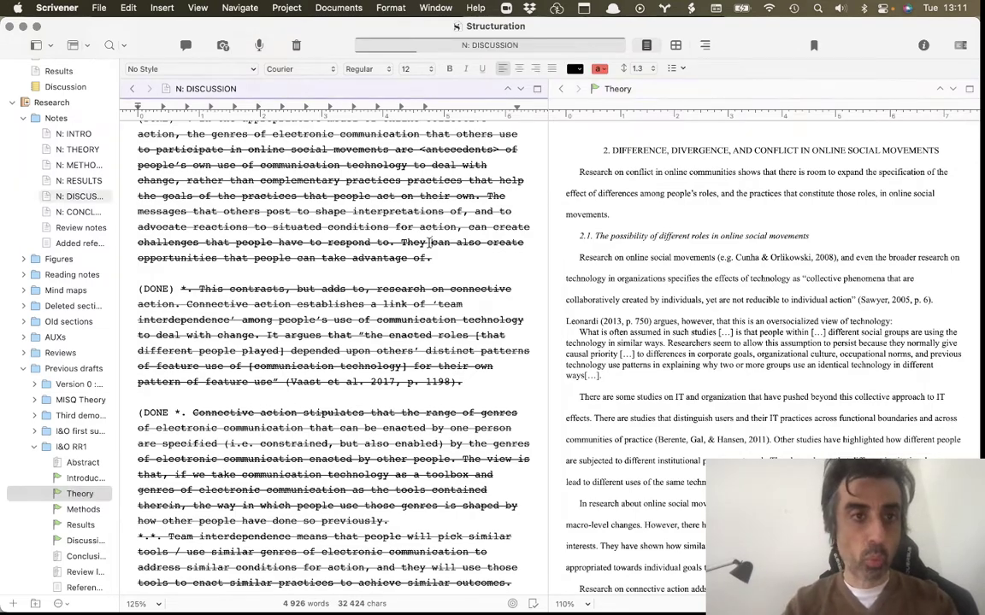
Open the N: THEORY note beside the old Theory draft and review its TODO list and the completed items under ARCHIVE
click(94, 151)
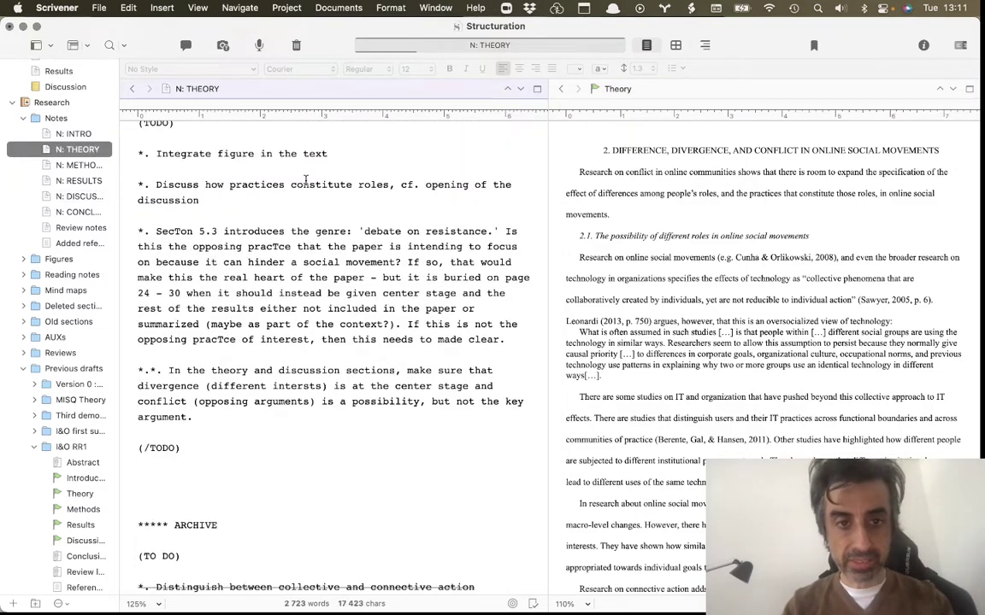
scroll(305, 181, up, 2)
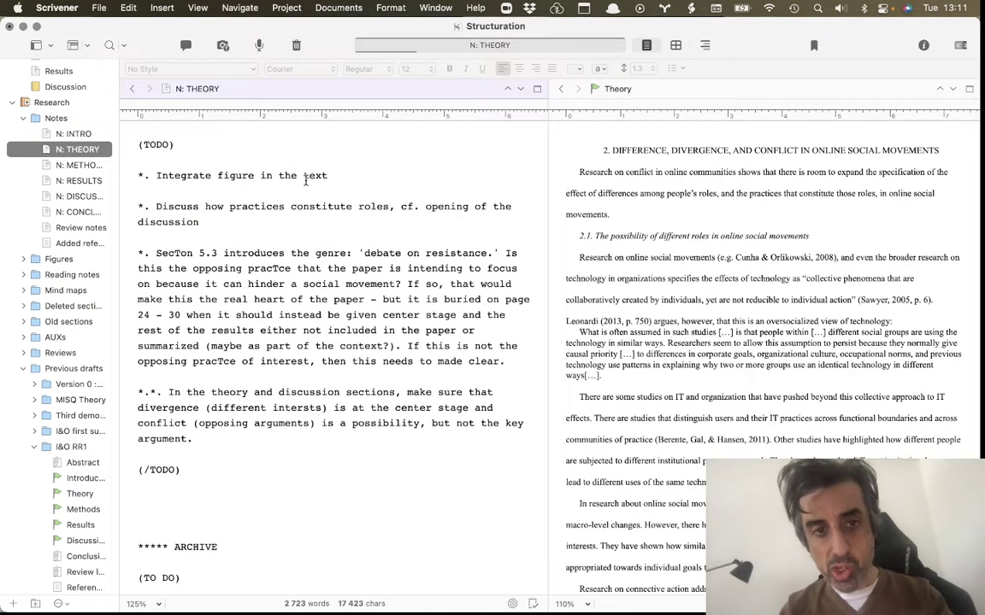
scroll(309, 249, down, 5)
scroll(310, 249, down, 2)
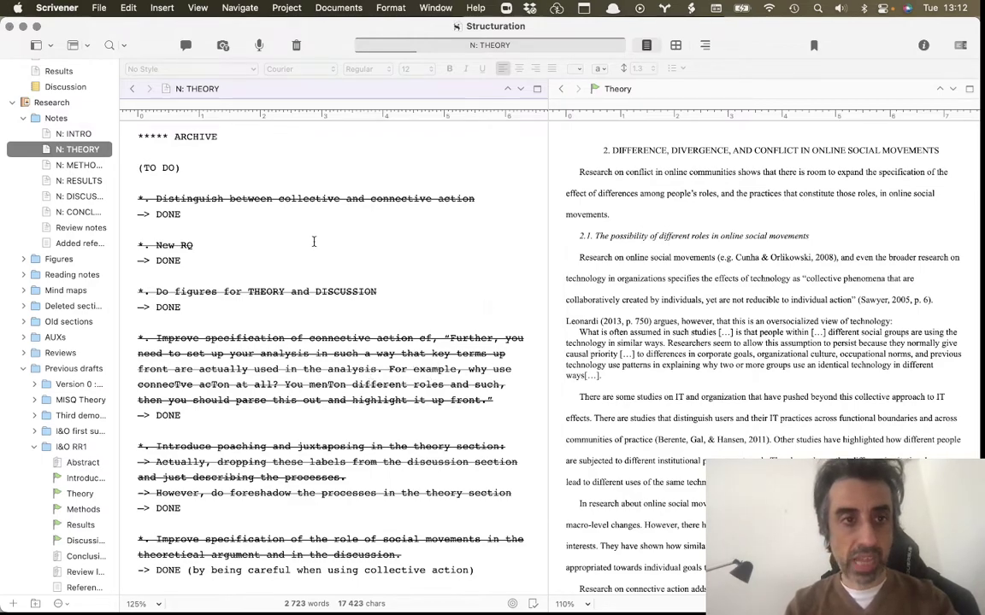
scroll(68, 256, up, 3)
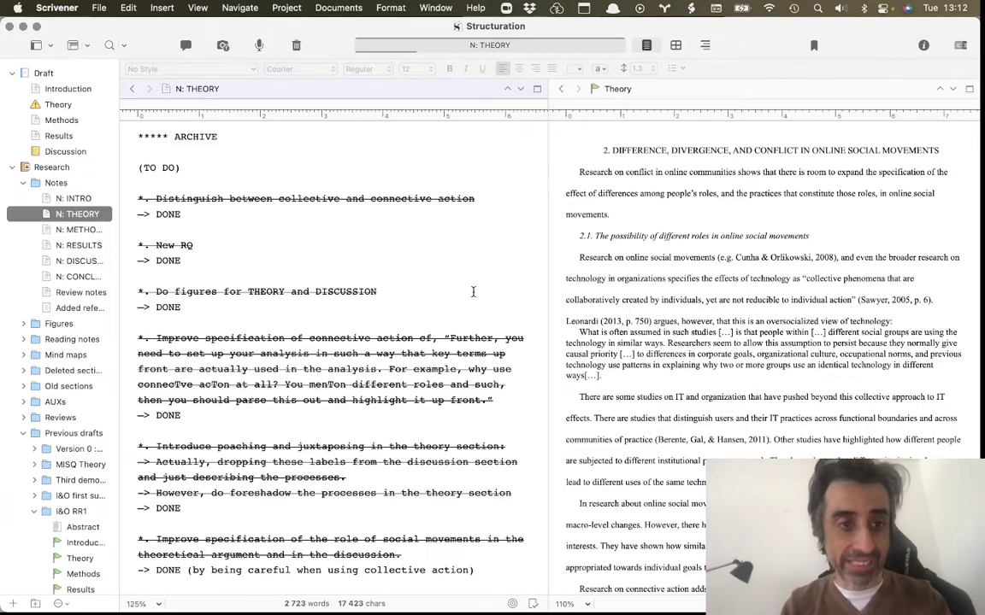
Replace the old Theory draft in the second editor with the N: RESULTS note and look through its struck-through items
click(414, 290)
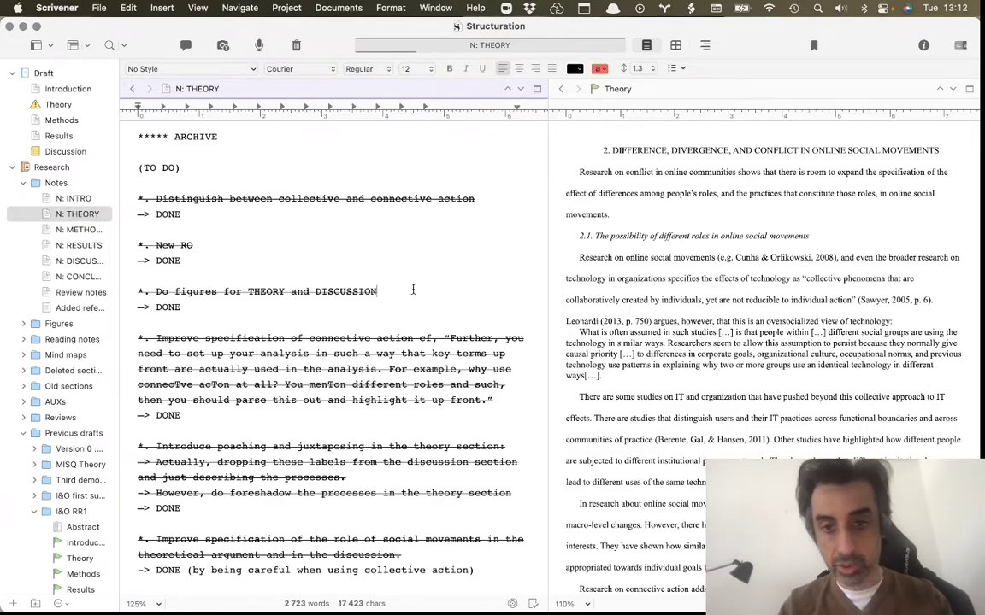
click(641, 289)
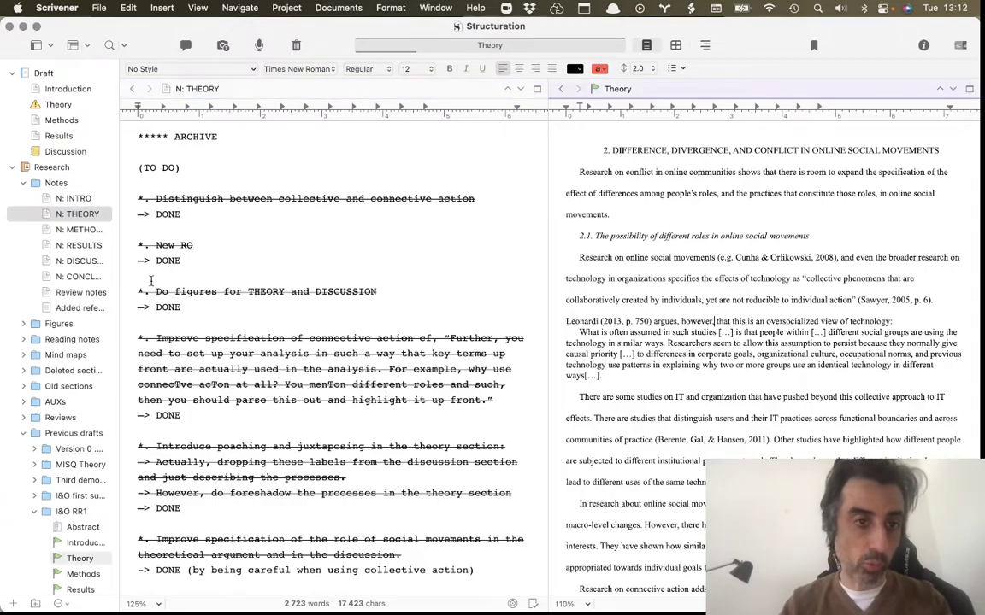
click(94, 246)
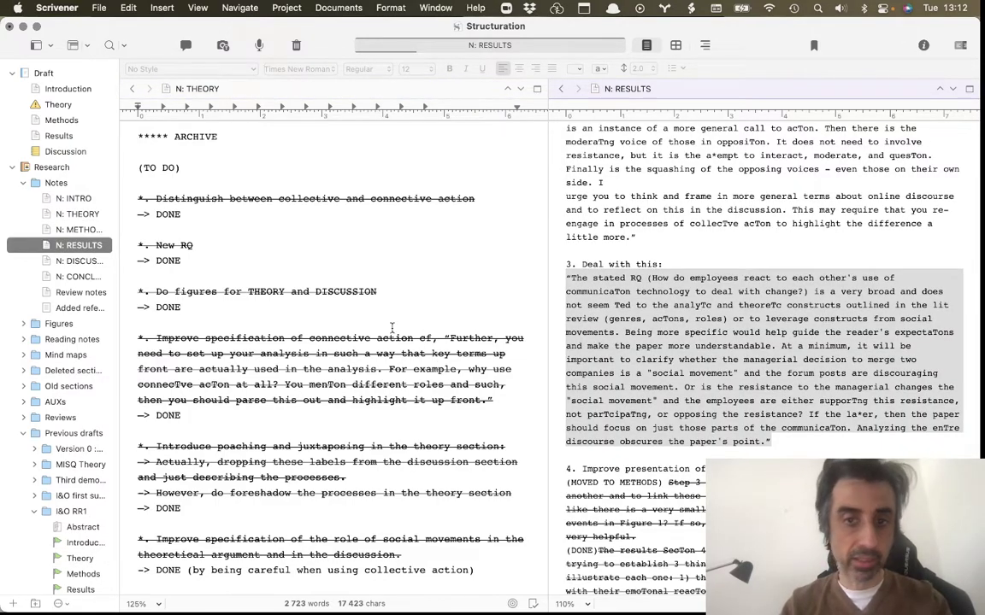
click(357, 298)
scroll(633, 395, down, 20)
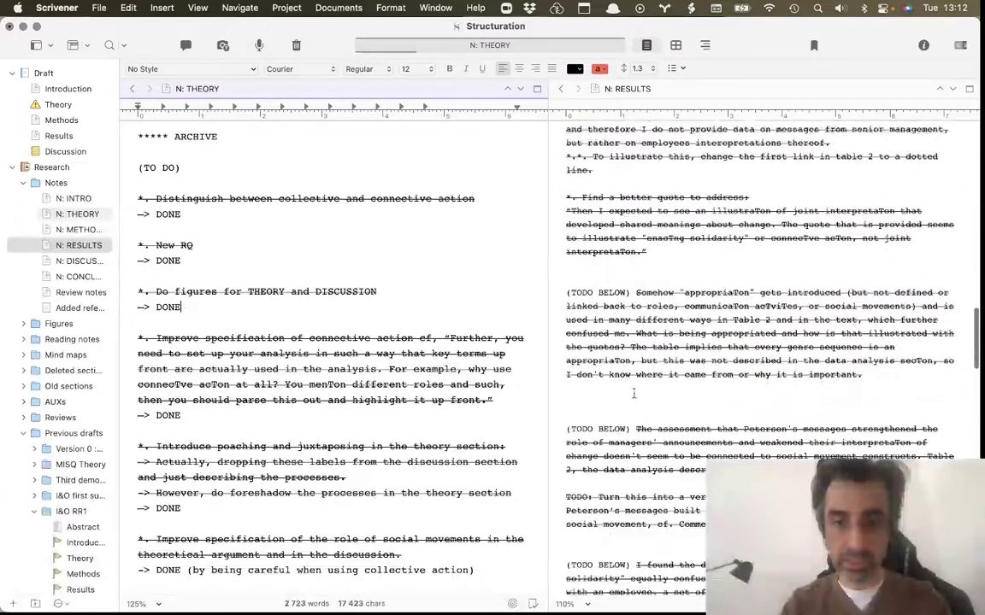
Open the draft's Results section in the first editor beside N: RESULTS and go to section 5.1, "Complaining about change"
click(59, 136)
scroll(328, 270, down, 1)
scroll(328, 270, up, 5)
scroll(327, 270, down, 12)
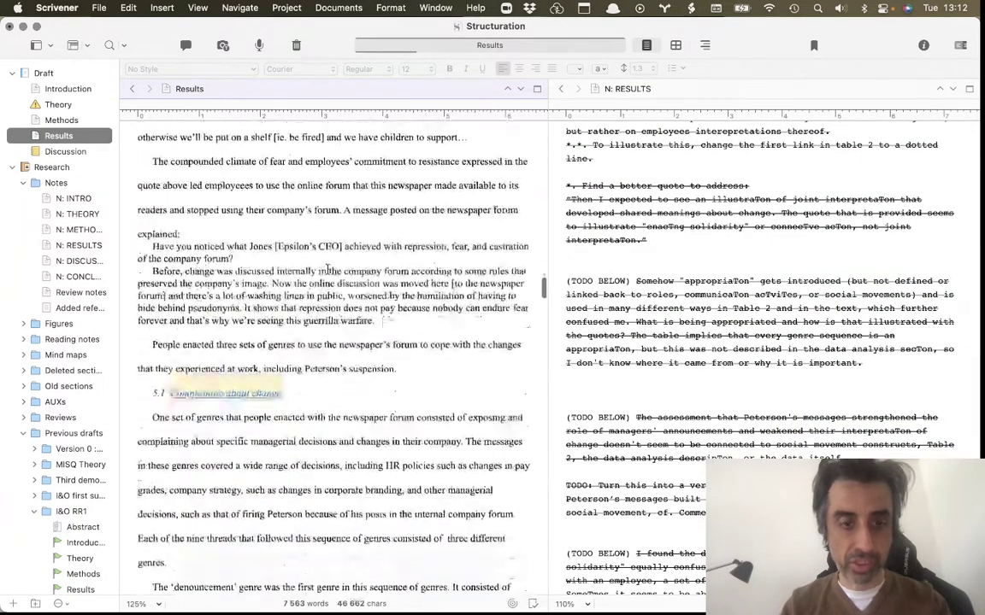
scroll(624, 380, down, 10)
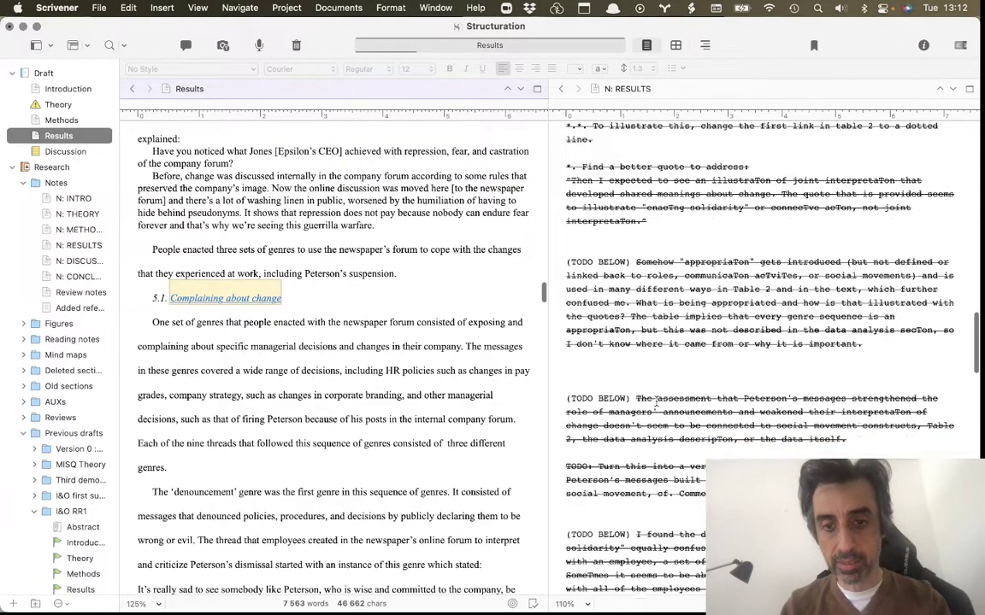
Find the red-highlighted reviewer comment about section 5.1 in N: RESULTS and select the whole paragraph
scroll(656, 400, down, 20)
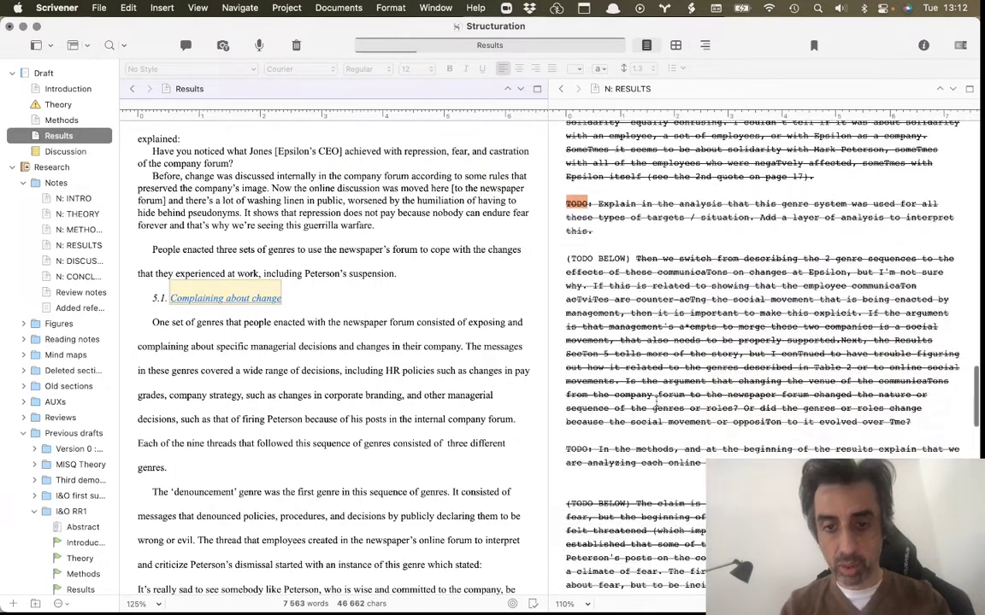
scroll(656, 400, down, 8)
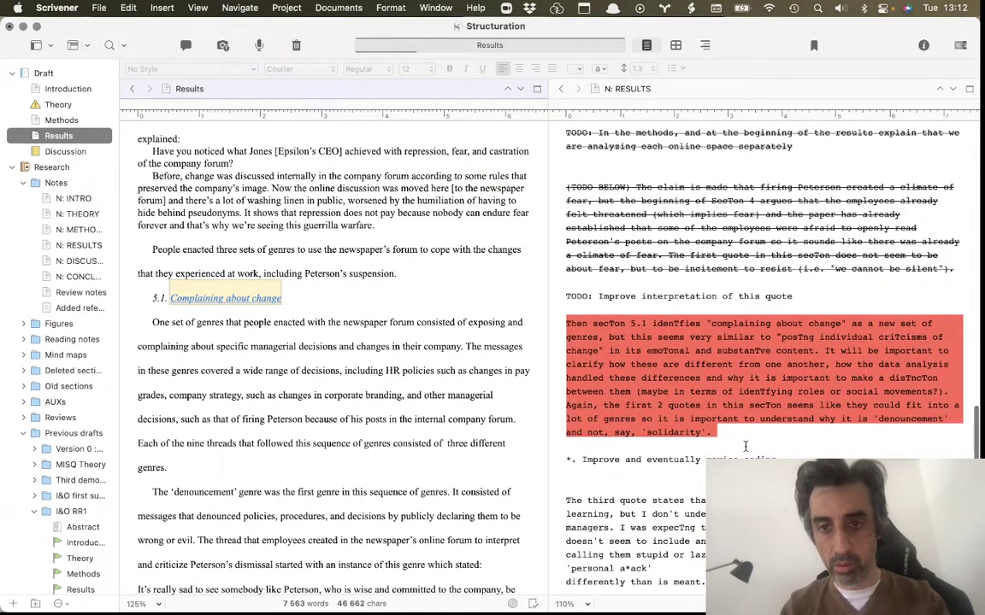
click(748, 444)
drag(748, 444, 710, 306)
drag(735, 435, 549, 321)
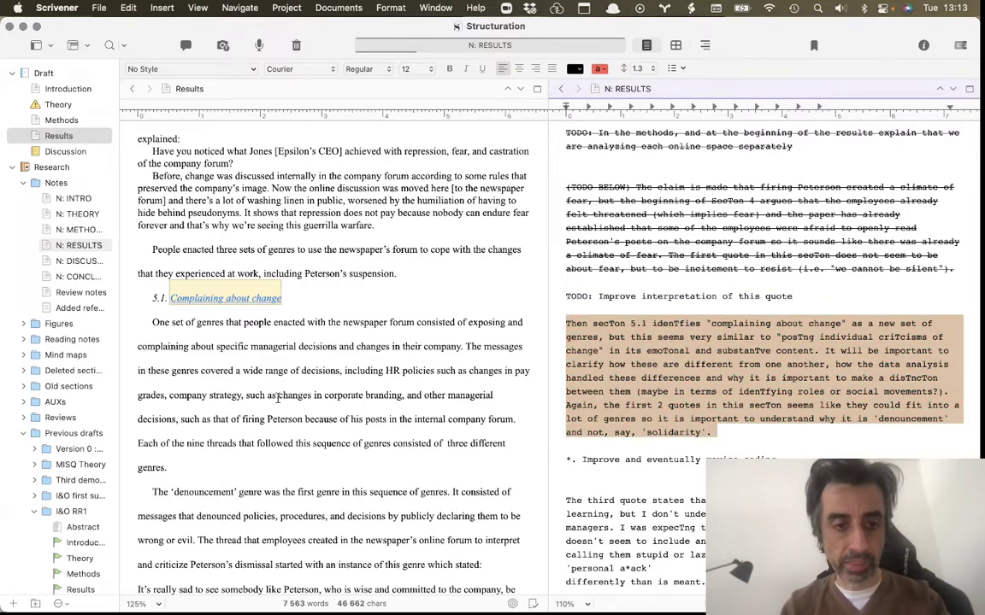
Read the start of Results section 5.1, and open the N: THEORY note in the second editor at its NEW OUTLINE part
scroll(277, 398, down, 1)
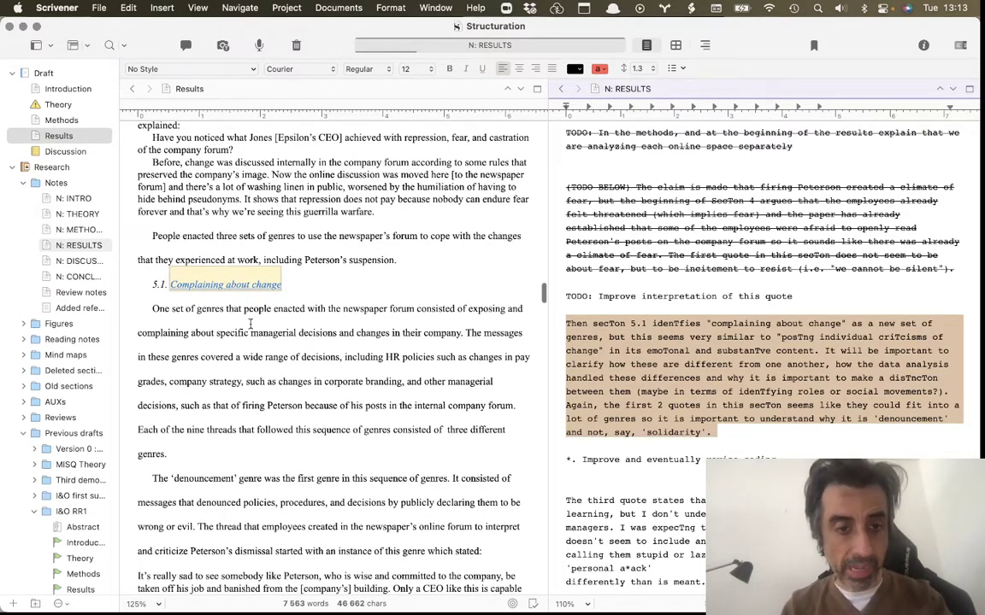
scroll(233, 318, down, 5)
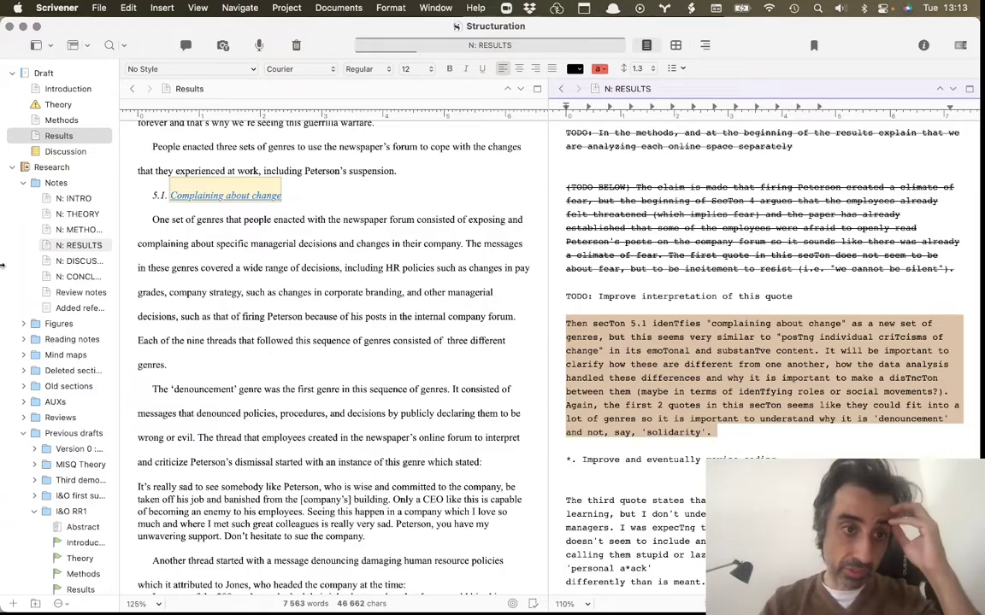
click(86, 214)
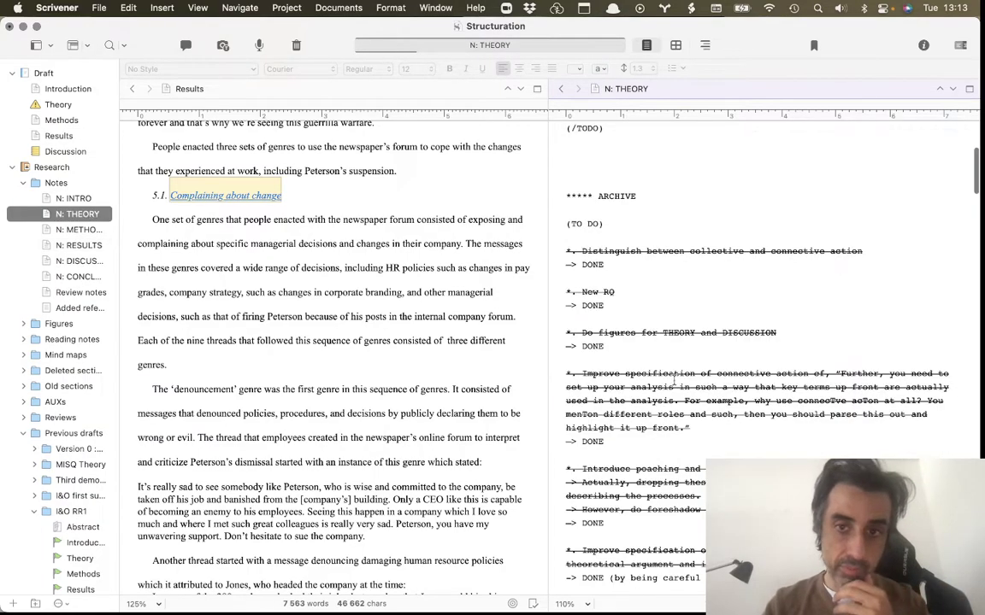
scroll(674, 379, down, 15)
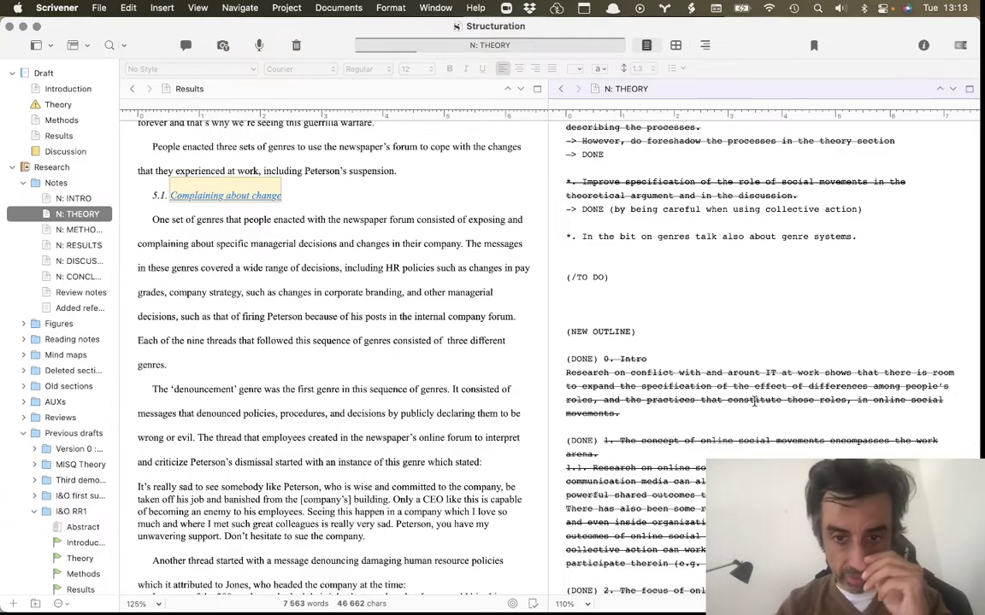
scroll(704, 368, down, 5)
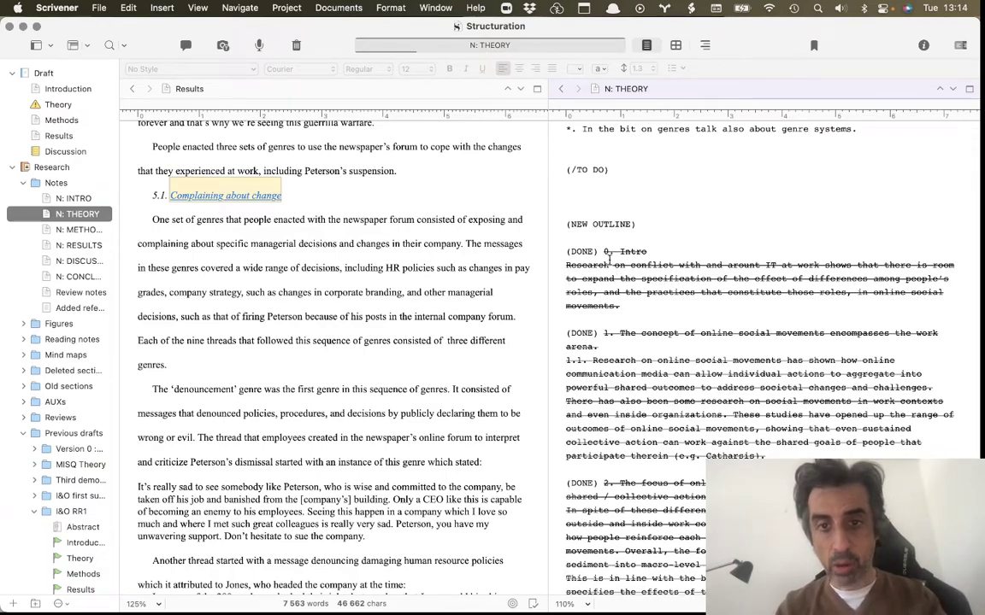
Select the (DONE) marker and the struck-through "0. Intro" item in the new outline of N: THEORY to point them out
drag(598, 252, 552, 249)
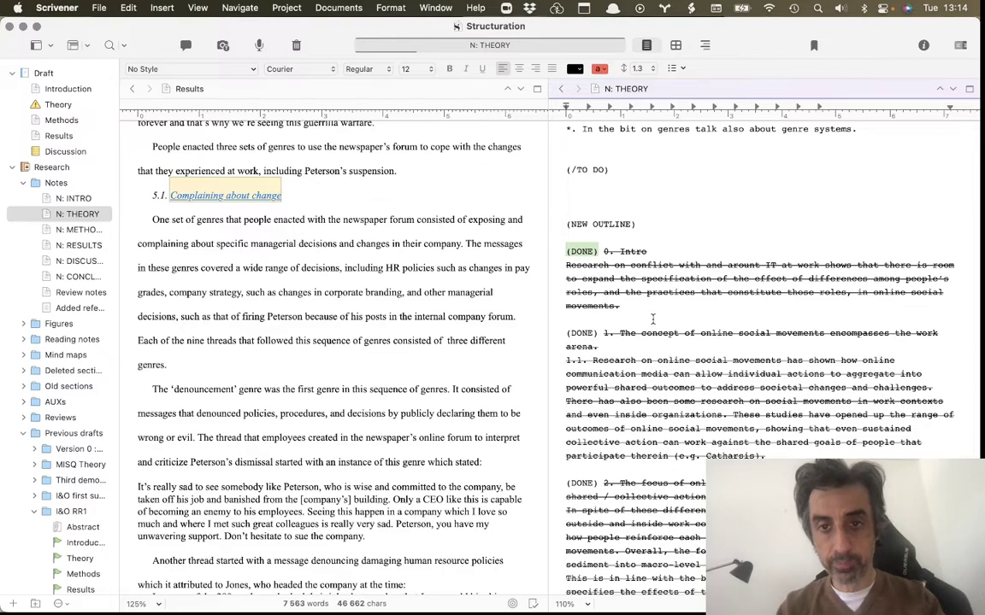
drag(654, 313, 599, 251)
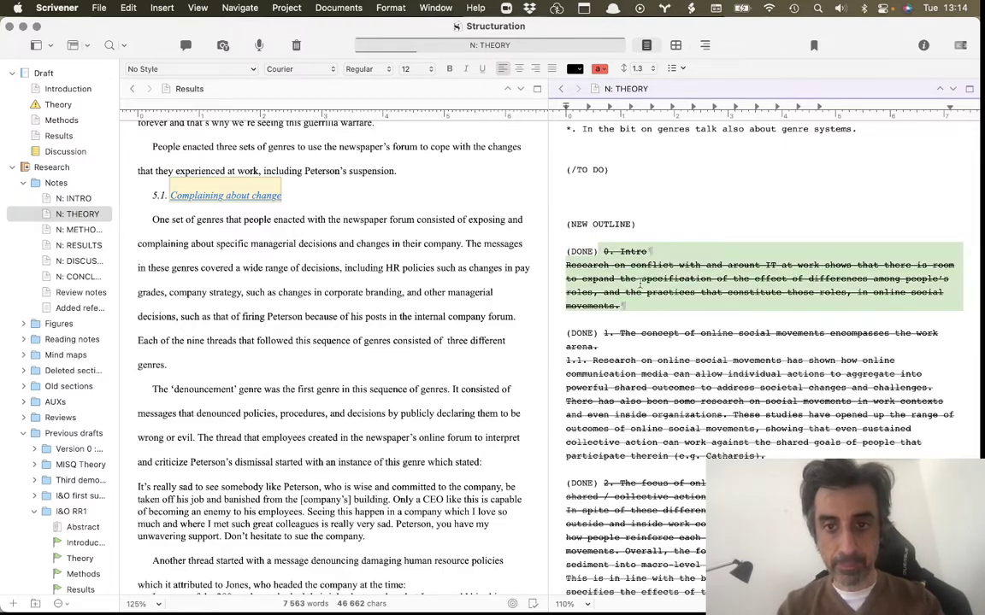
drag(663, 310, 605, 253)
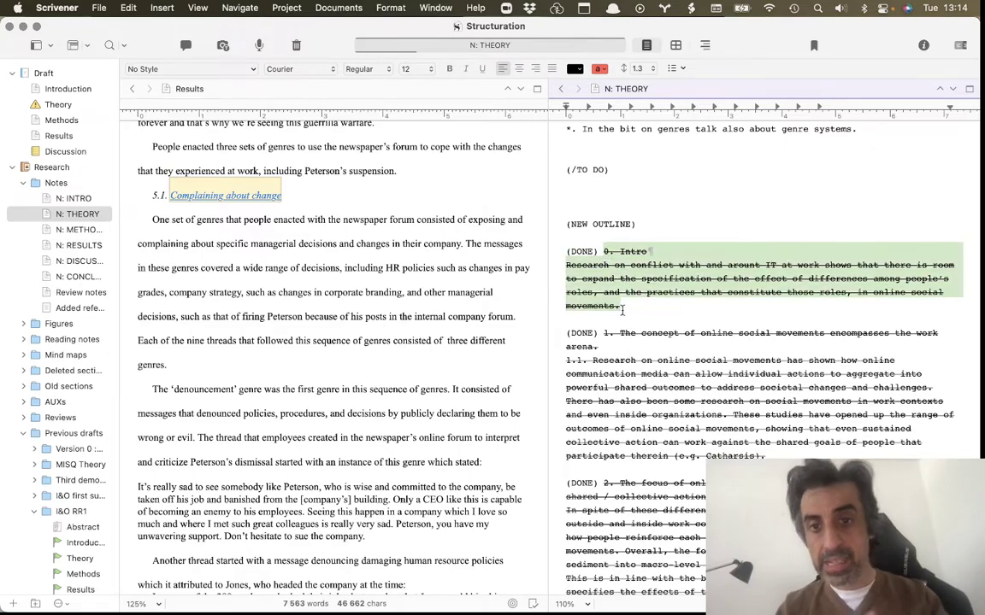
drag(597, 251, 557, 249)
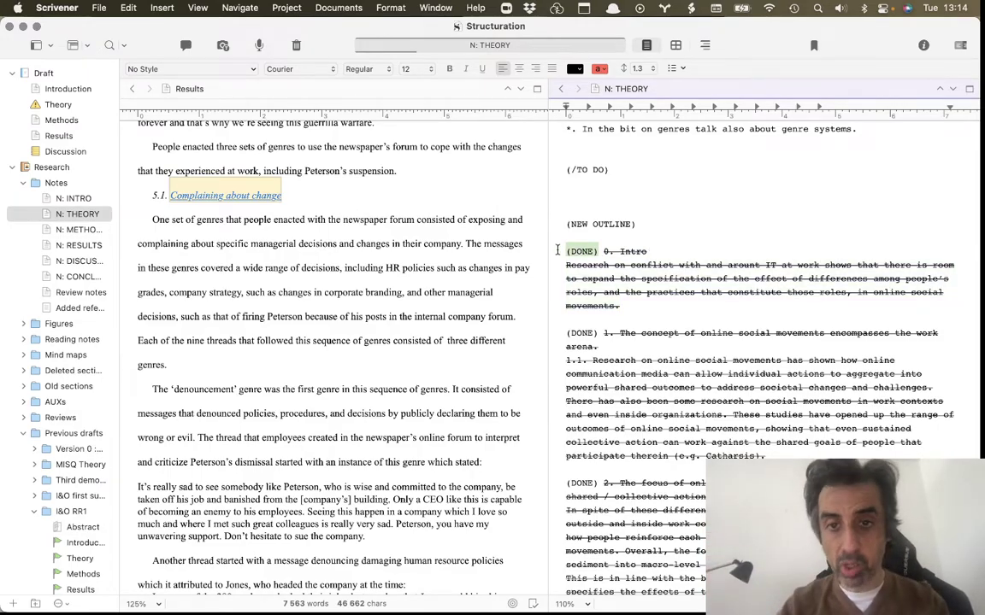
Look through the rest of the new outline down to the research questions under item 7, and return to item 5
scroll(731, 346, down, 10)
scroll(731, 349, down, 10)
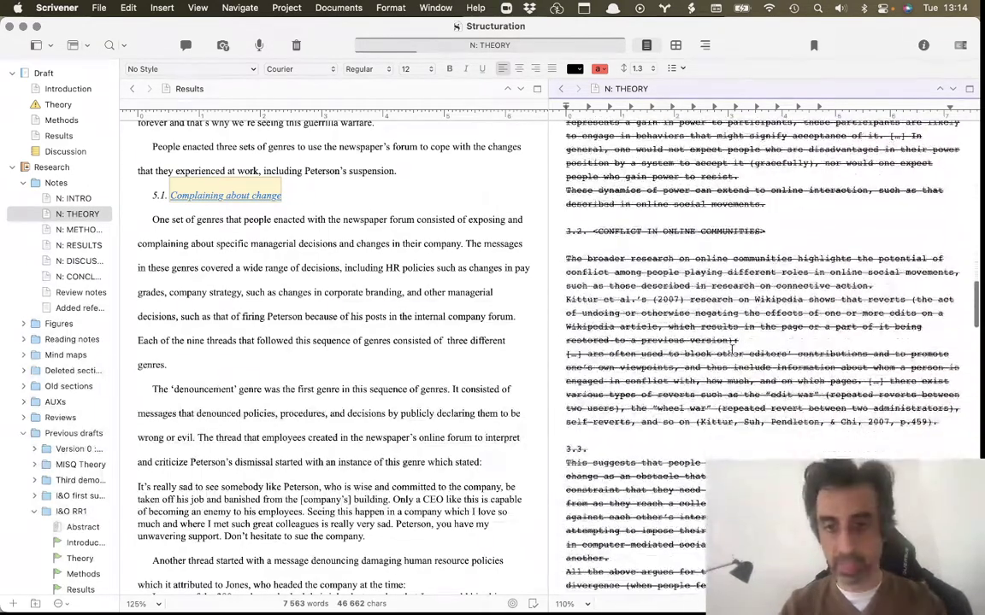
scroll(732, 348, down, 5)
scroll(731, 349, down, 15)
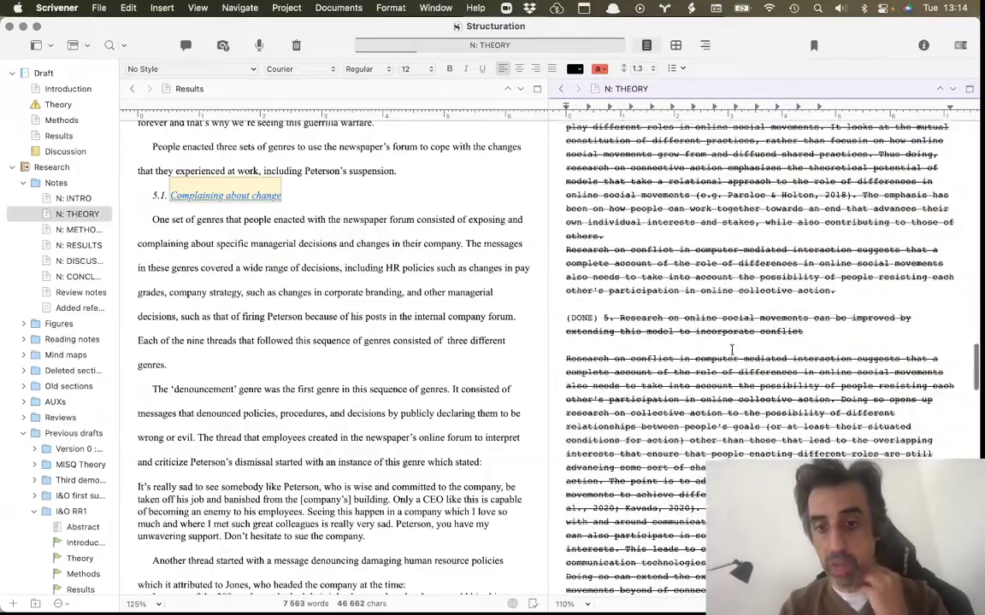
scroll(731, 351, down, 15)
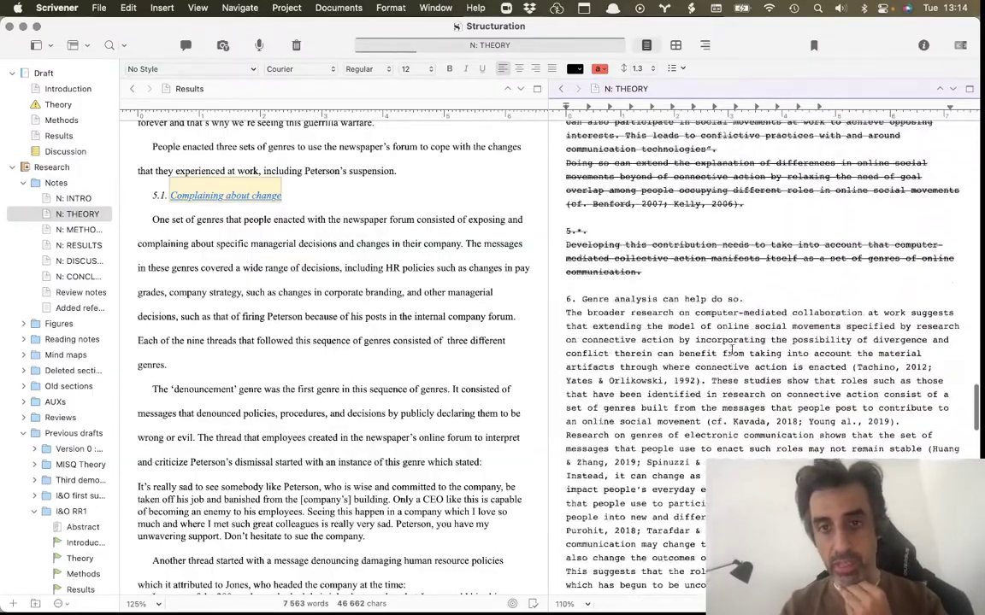
scroll(732, 349, down, 10)
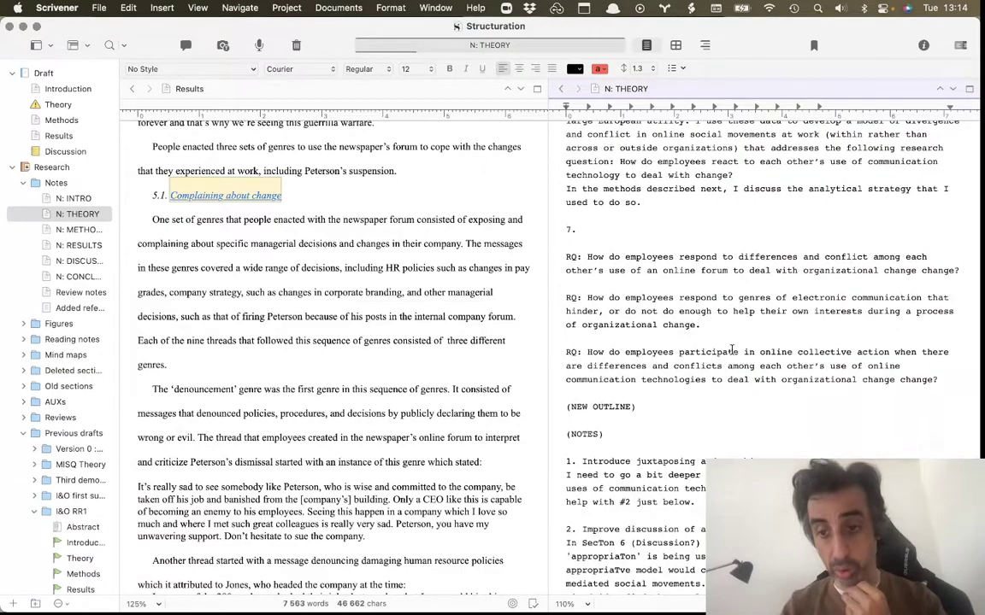
scroll(732, 349, up, 4)
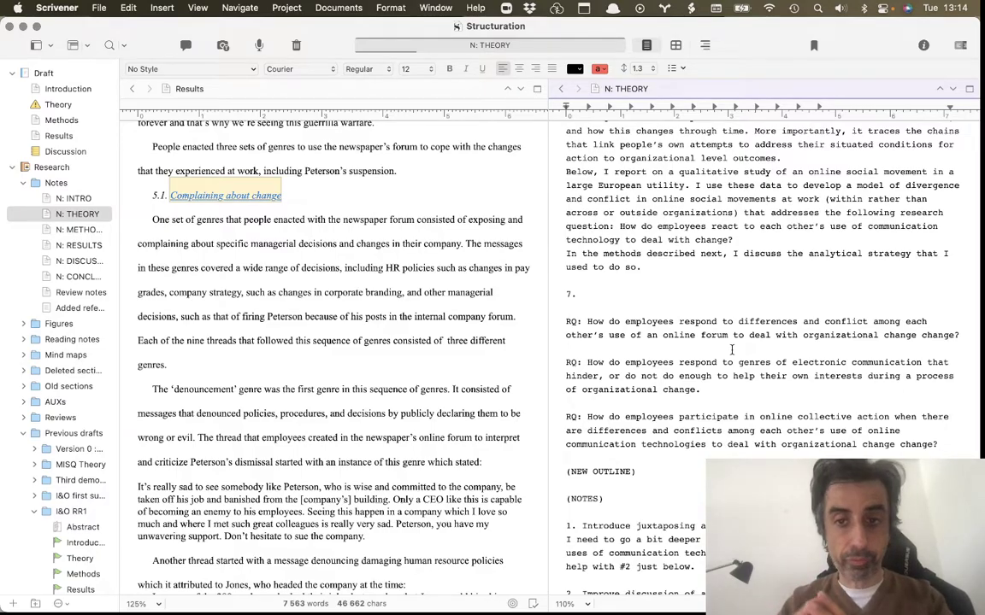
scroll(731, 350, up, 15)
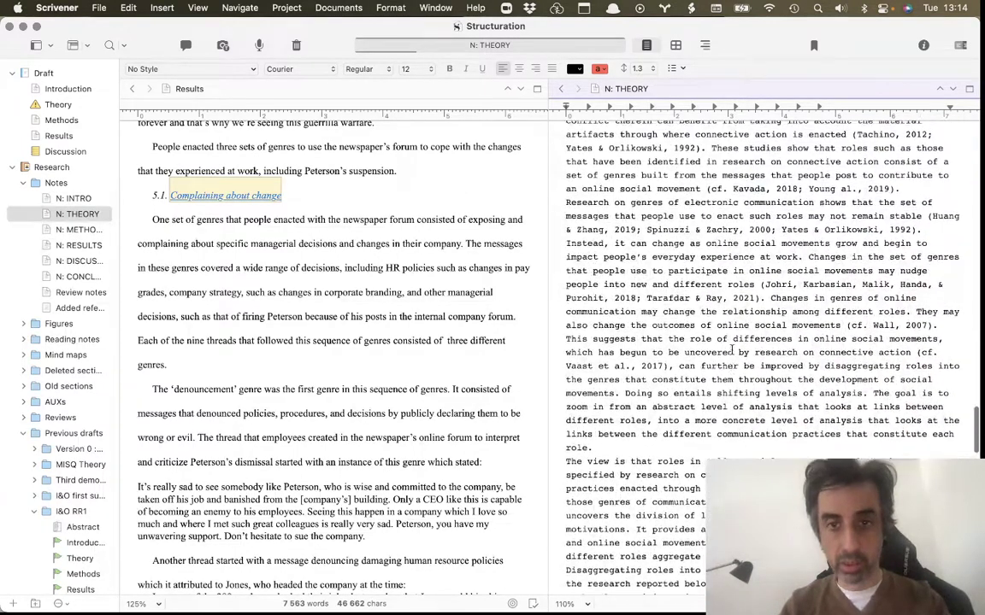
scroll(731, 348, up, 3)
scroll(731, 348, down, 3)
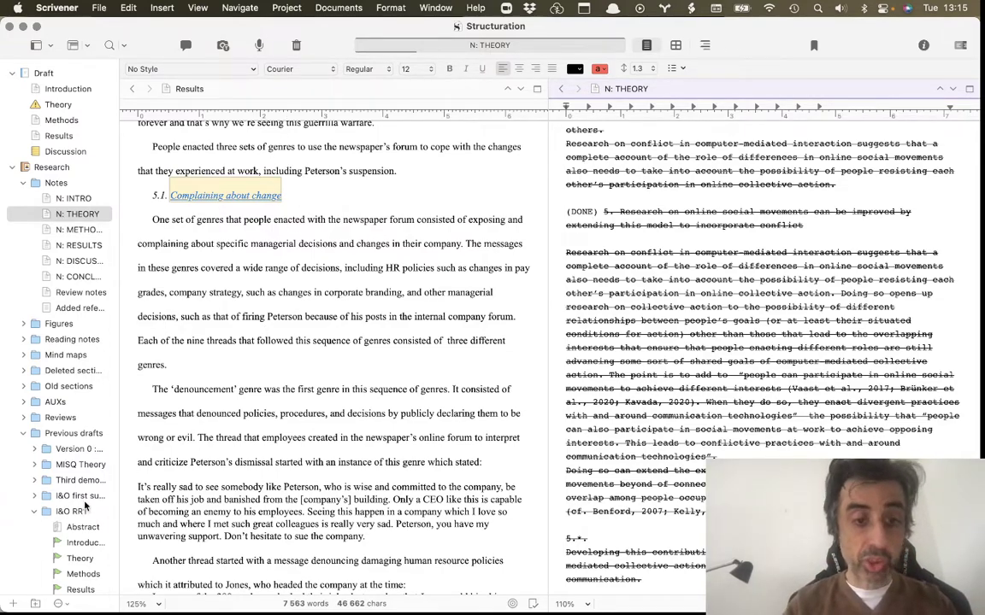
Open the Review notes document beside Results and examine the Introduction comments and their section tags
scroll(85, 508, down, 5)
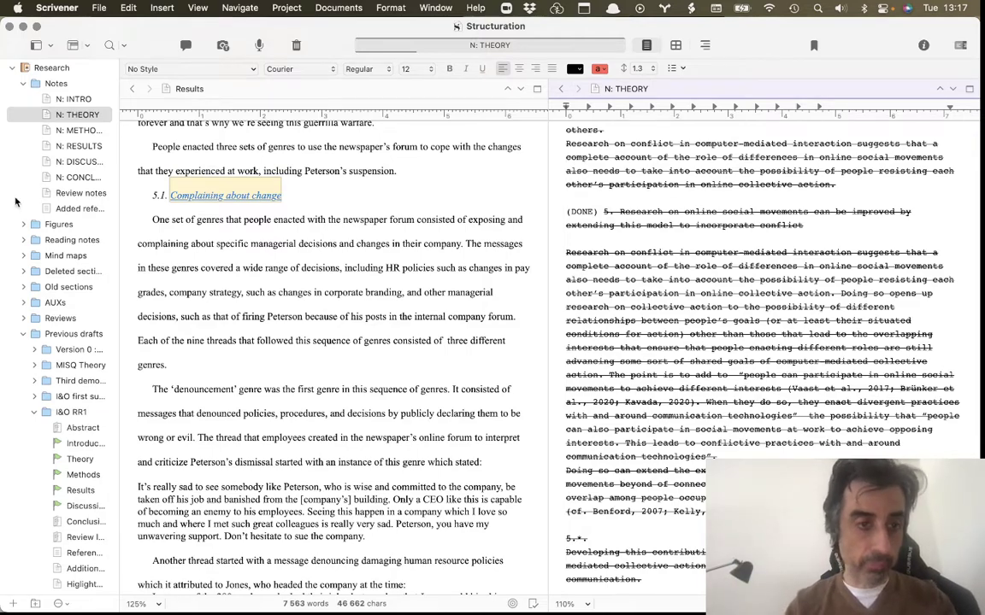
click(81, 193)
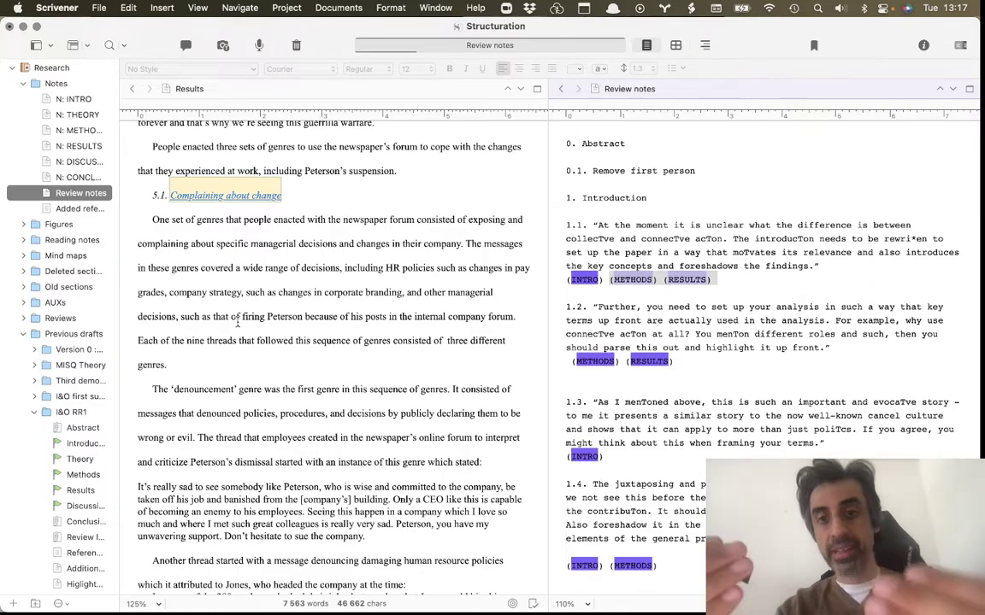
scroll(713, 215, down, 3)
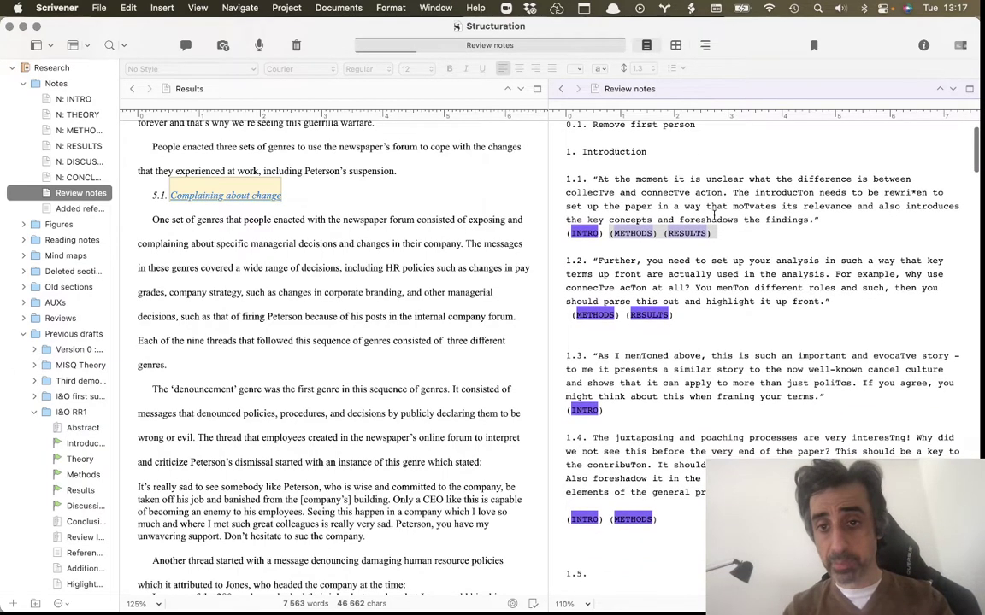
scroll(715, 216, down, 3)
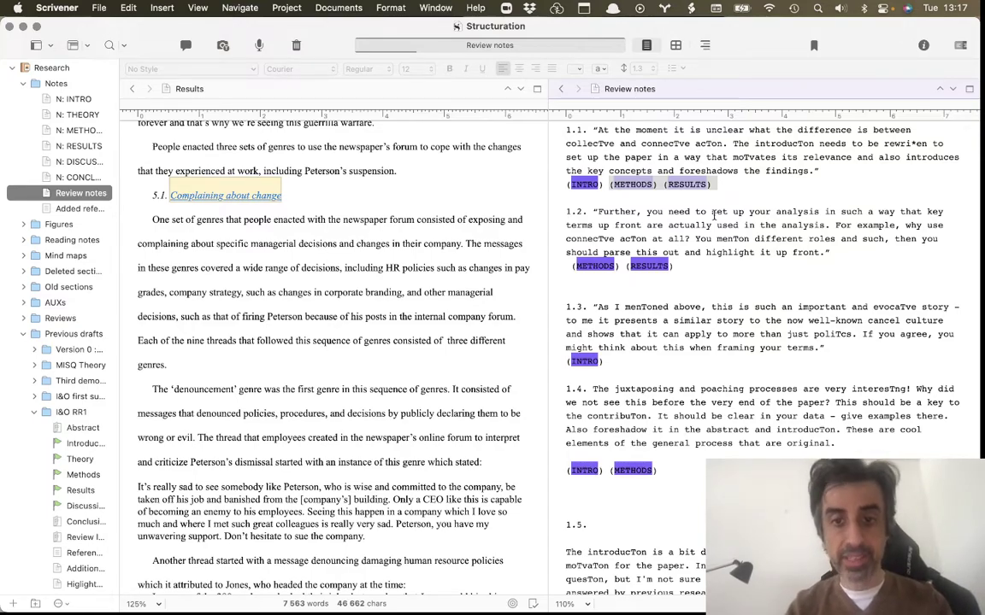
scroll(739, 360, up, 6)
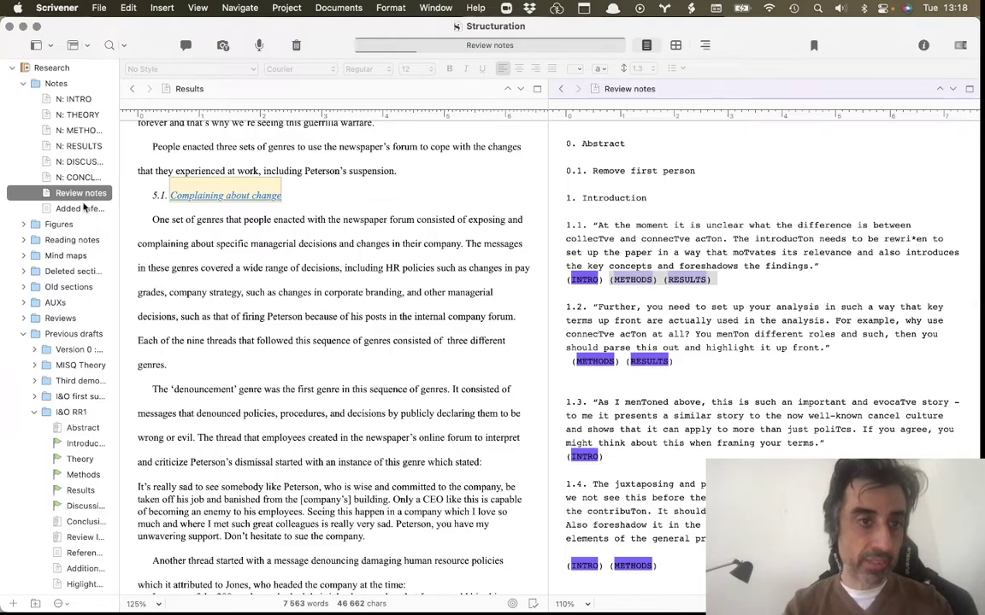
Browse the per-section notes one after another from N: THEORY to N: DISCUSSION
click(83, 115)
key(Down)
key(Down)
key(Down)
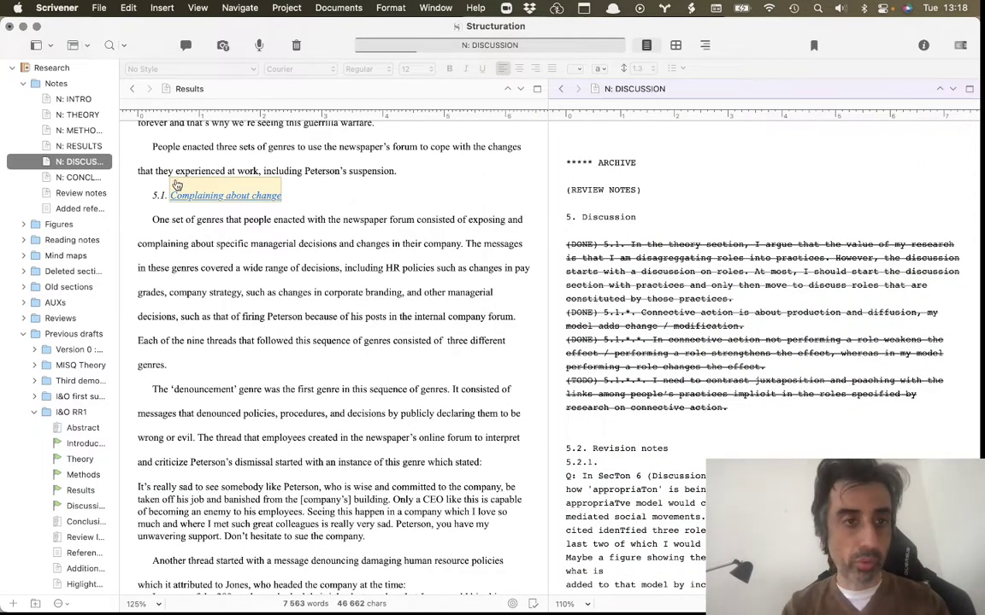
Return to the N: RESULTS note and select "TODO: Improve interpretation of this quote" together with the red-highlighted section 5.1 comment
click(86, 130)
click(87, 147)
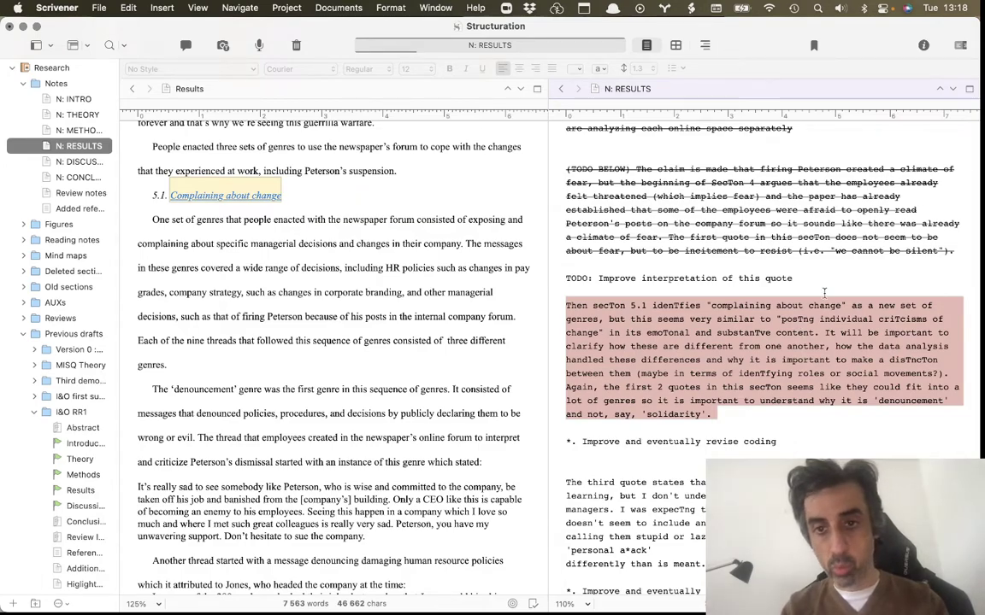
drag(809, 273, 567, 273)
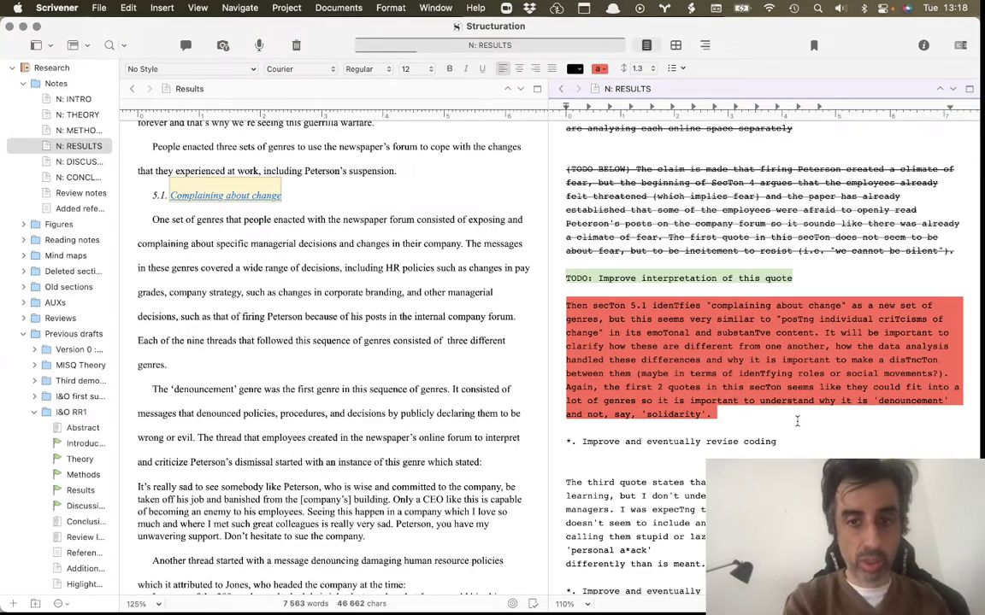
drag(796, 421, 557, 274)
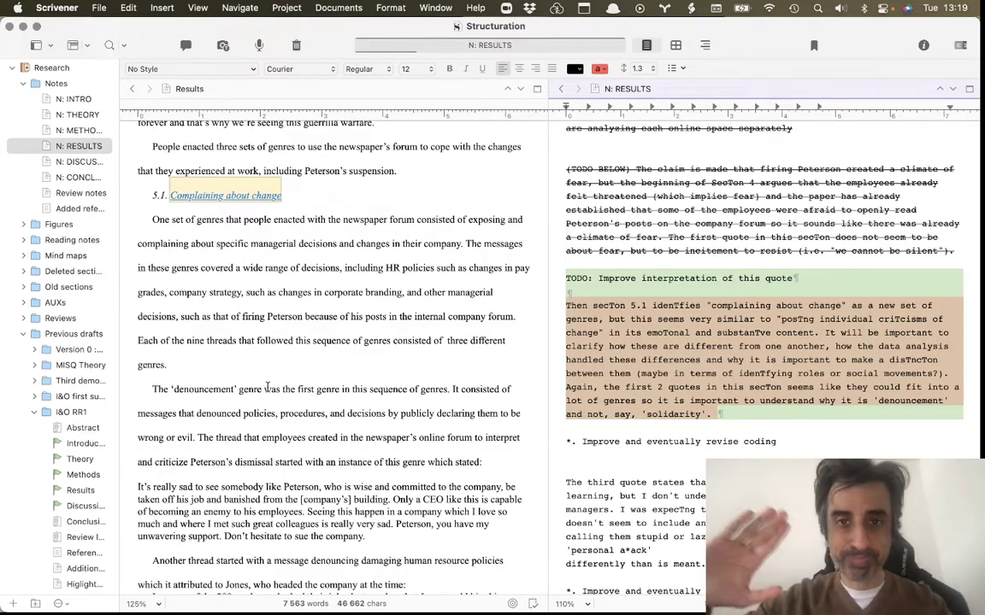
Switch to the Streamlabs Desktop window
key(ctrl+Up)
click(286, 262)
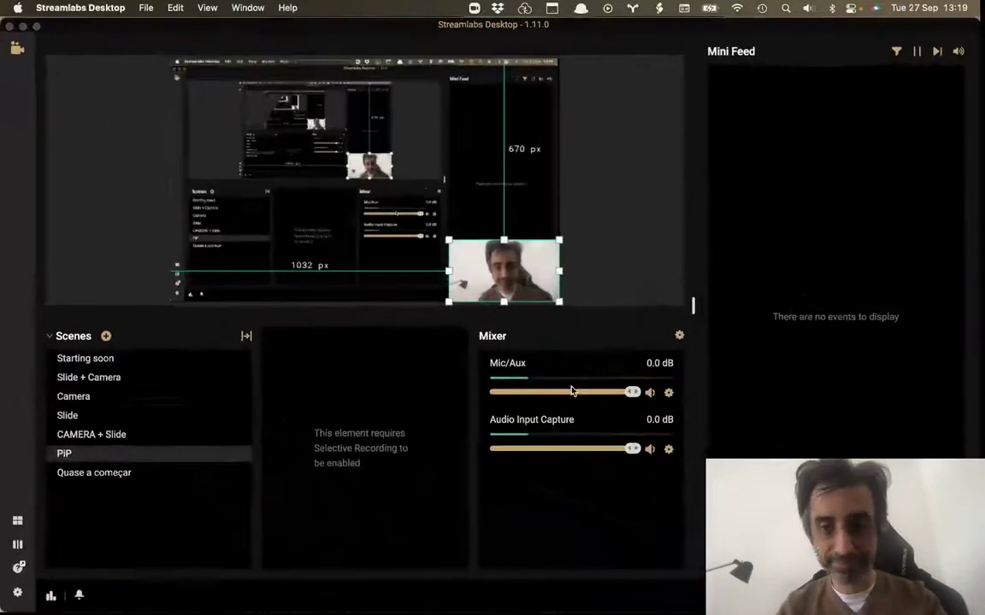